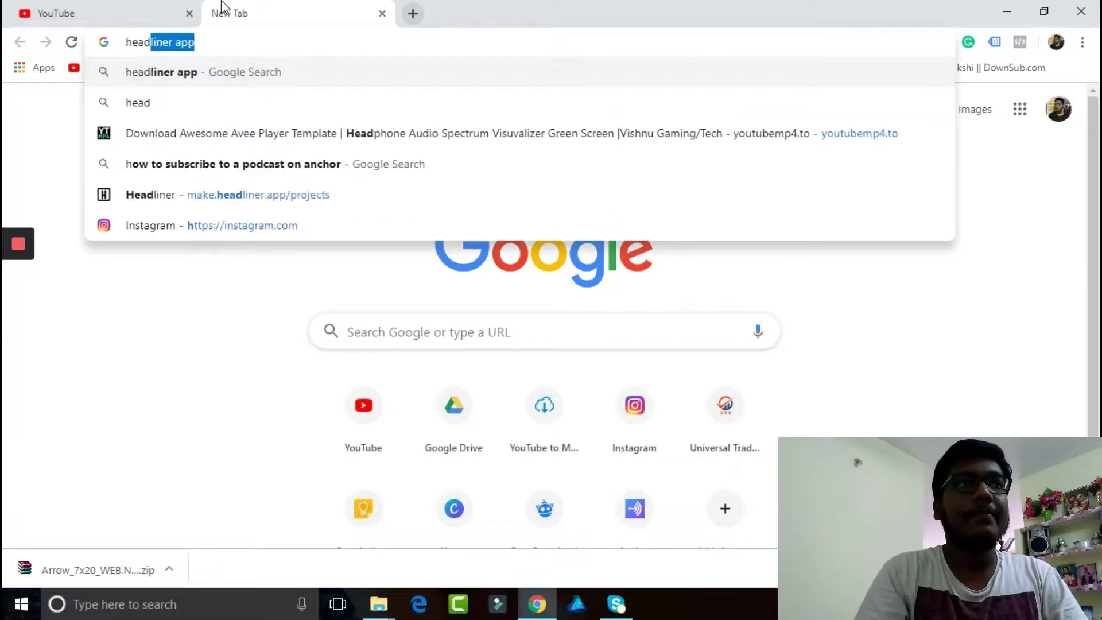
- Run a Google search for 'headliner app' using the address-bar suggestion
key("Down")
key("Return")
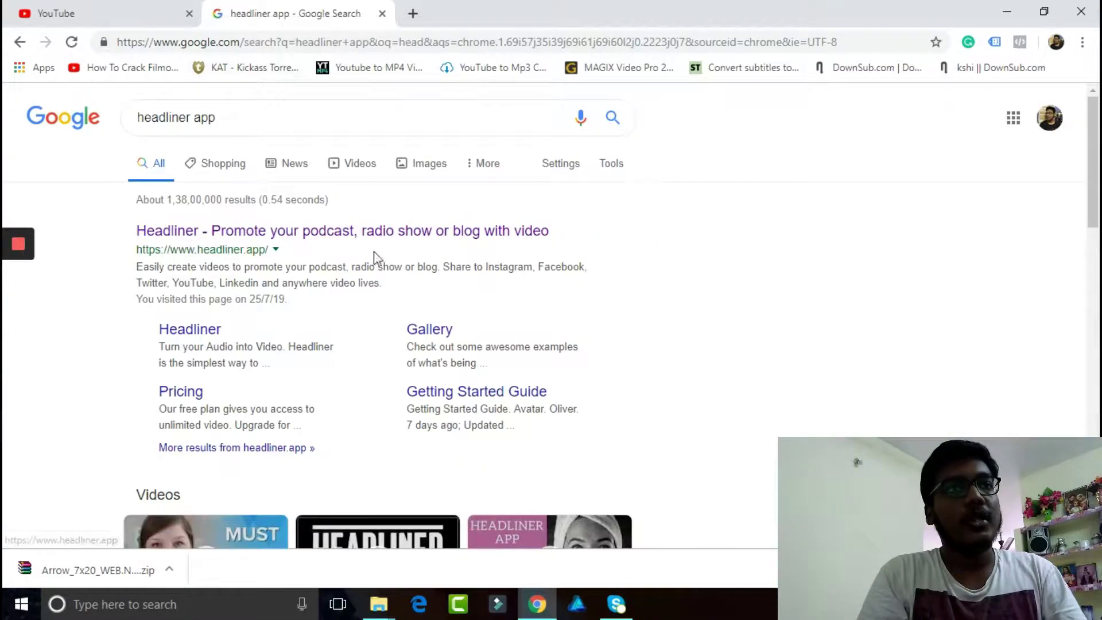
- Open the official Headliner site and review its plans: Forever Free, Pro at $12.95/month, Enterprise/API
left_click(348, 235)
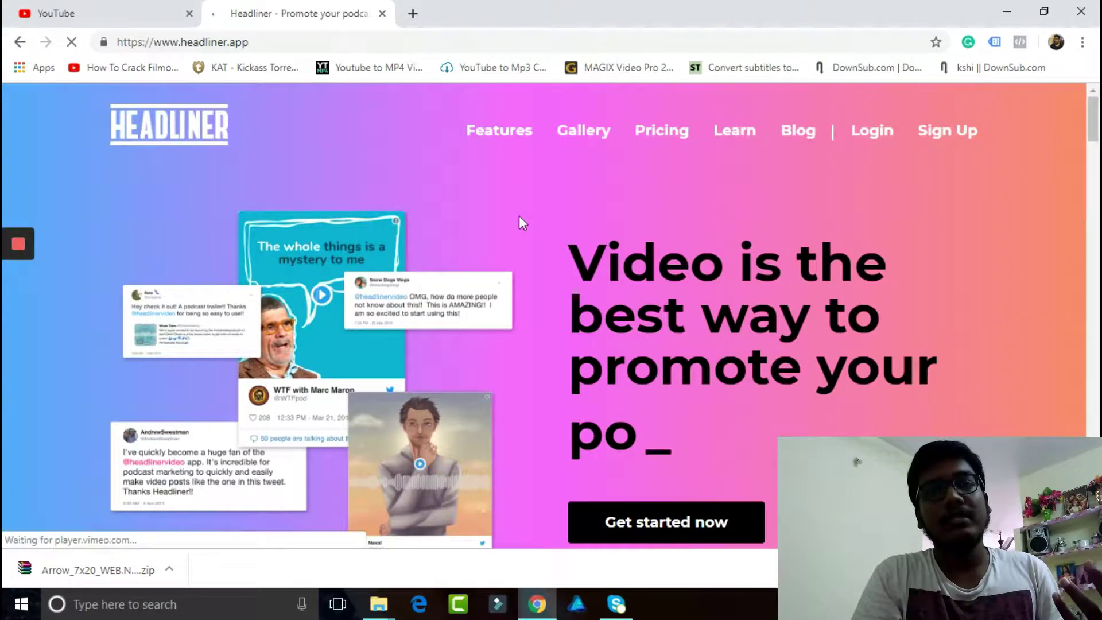
scroll(542, 381, "down", 1)
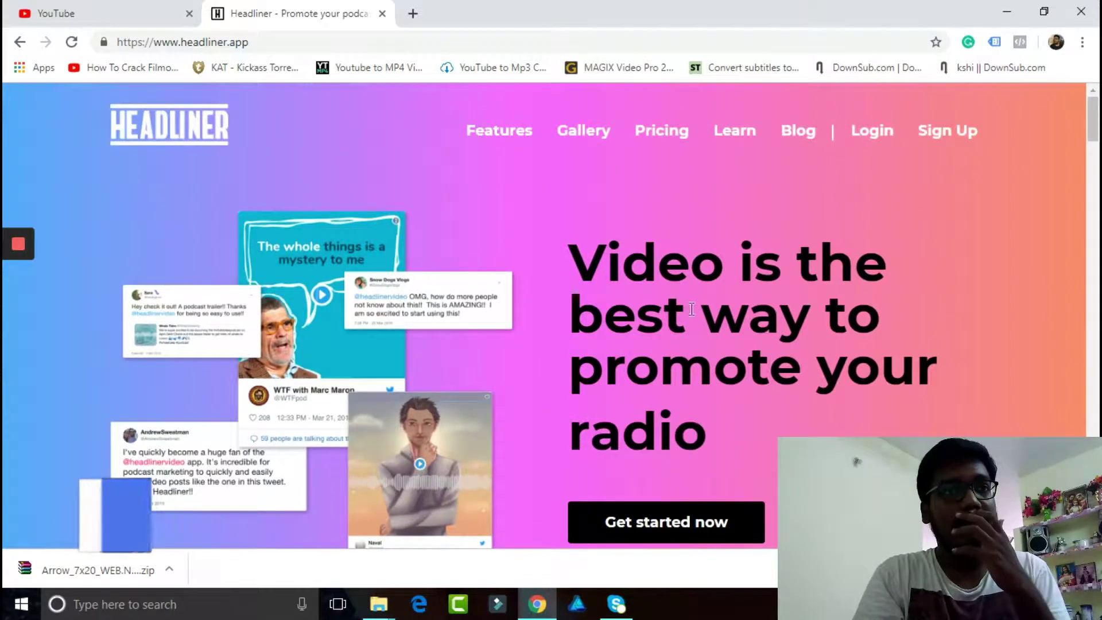
left_click(665, 137)
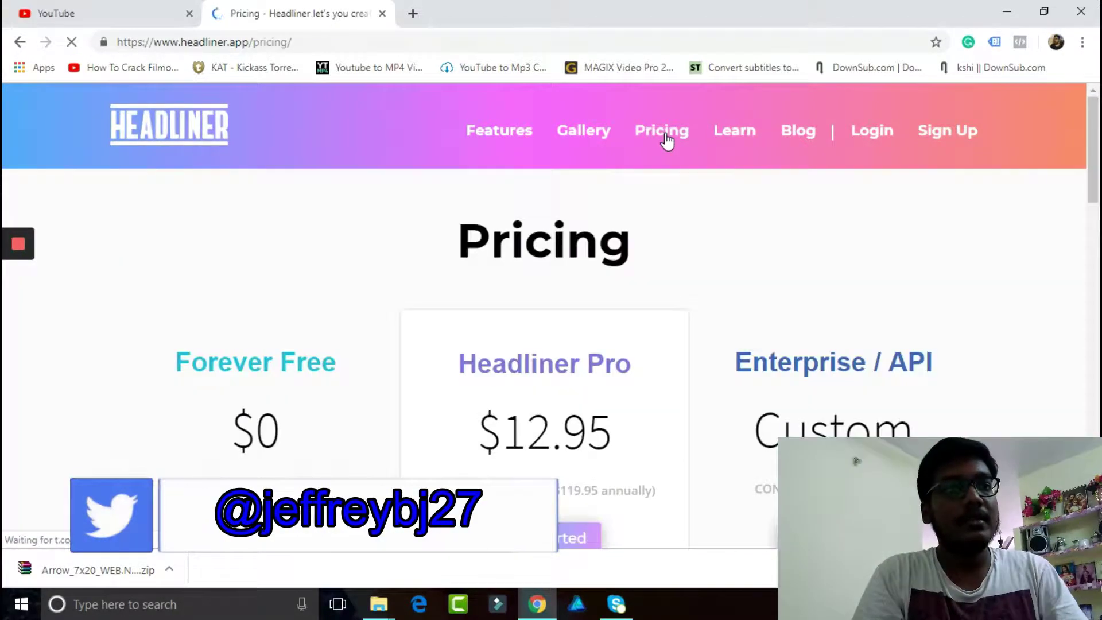
scroll(665, 181, "down", 3)
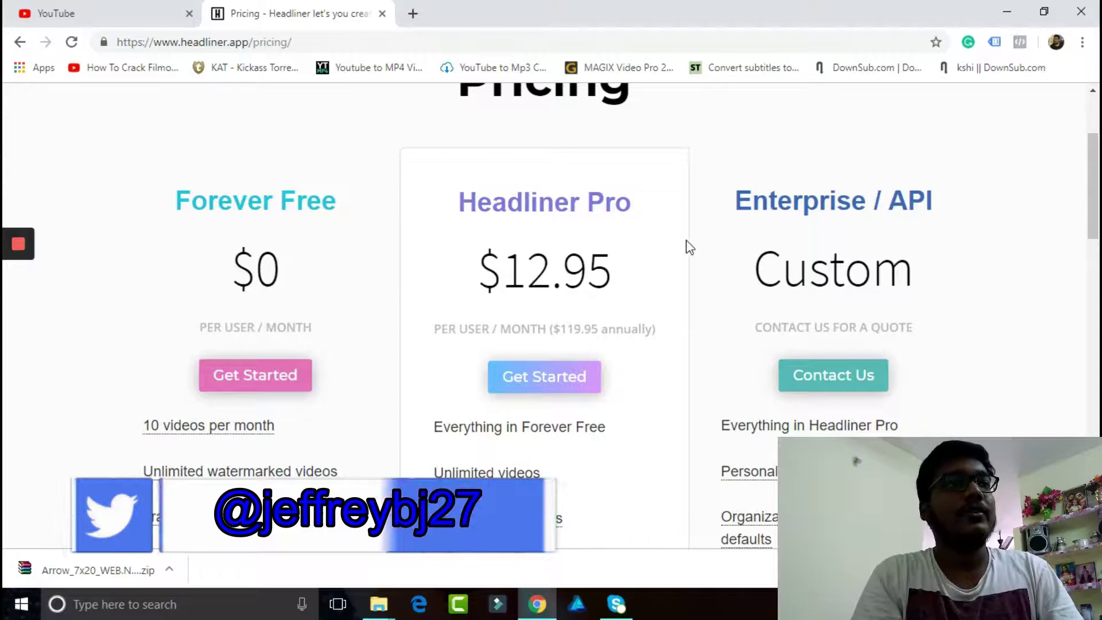
scroll(278, 311, "down", 3)
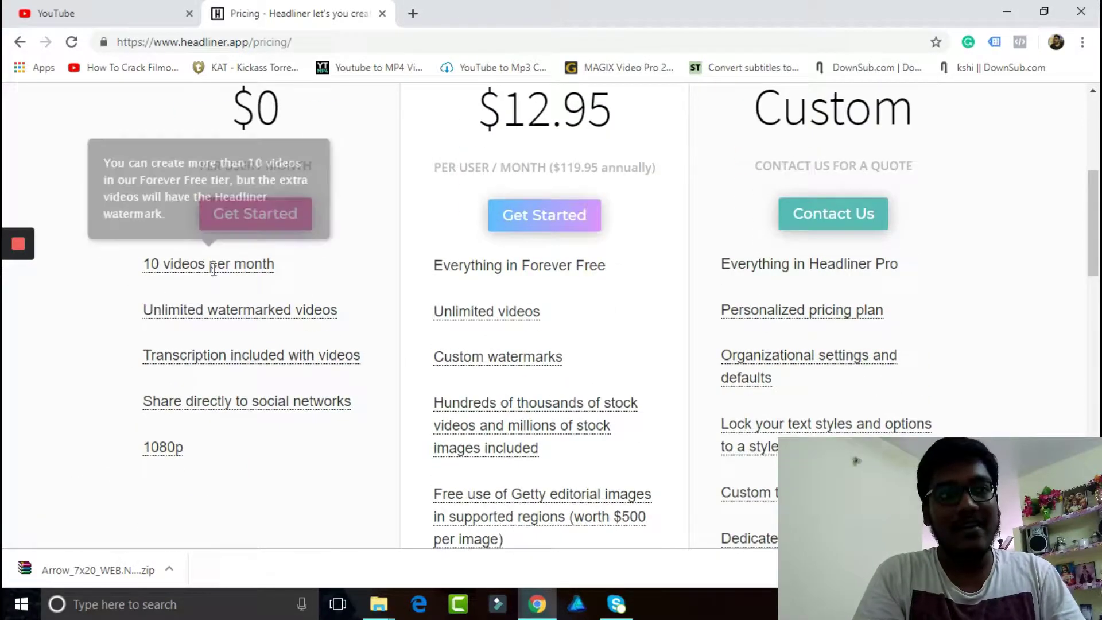
mouse_move(295, 311)
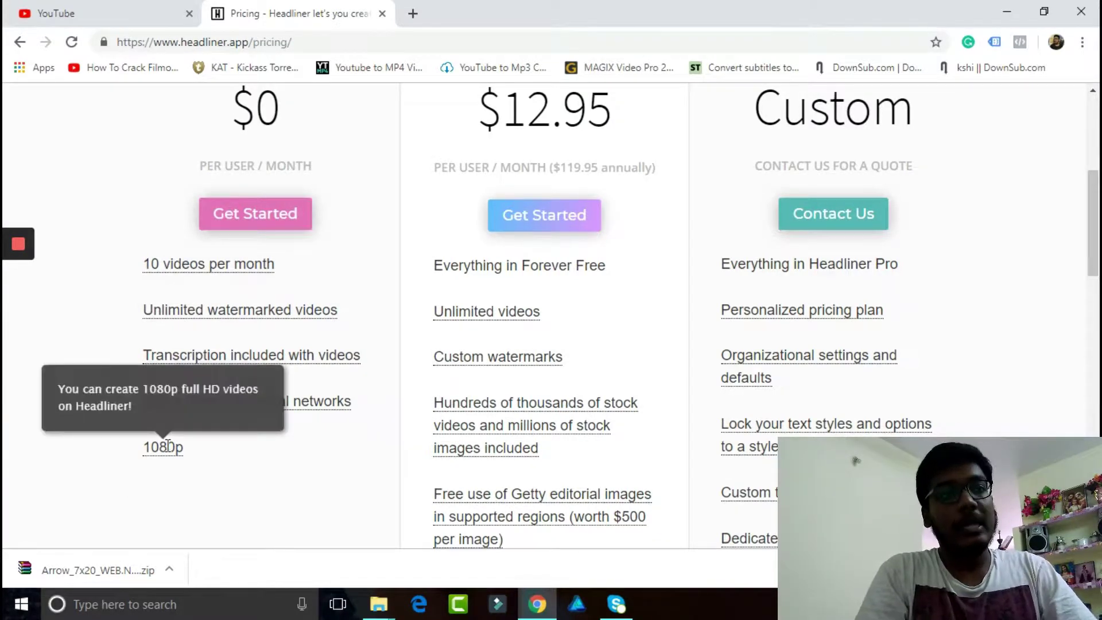
mouse_move(269, 405)
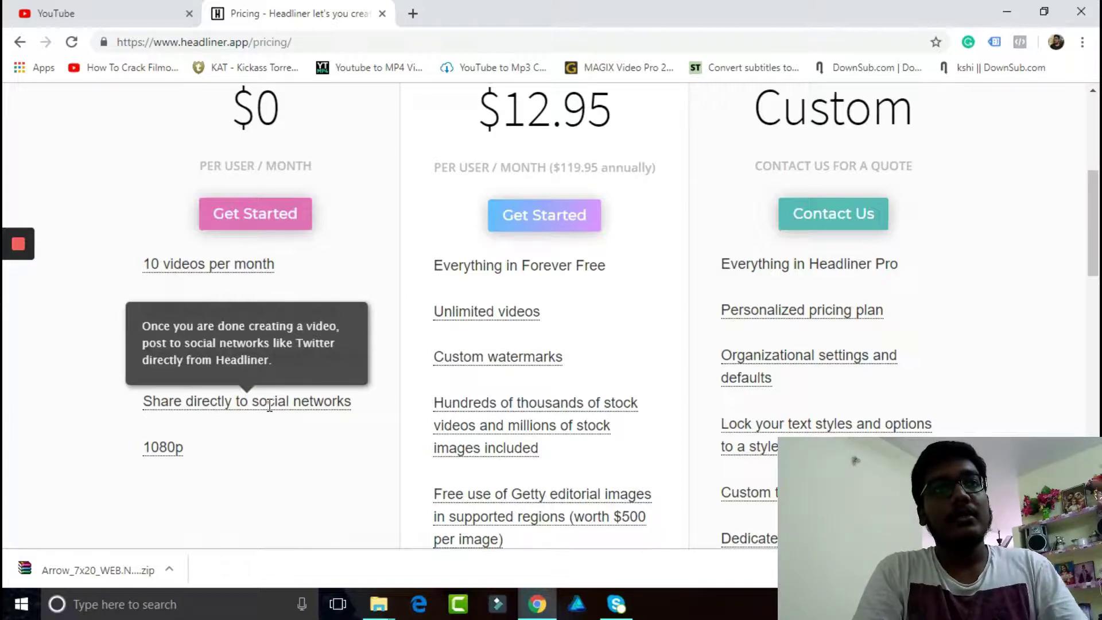
scroll(576, 365, "up", 3)
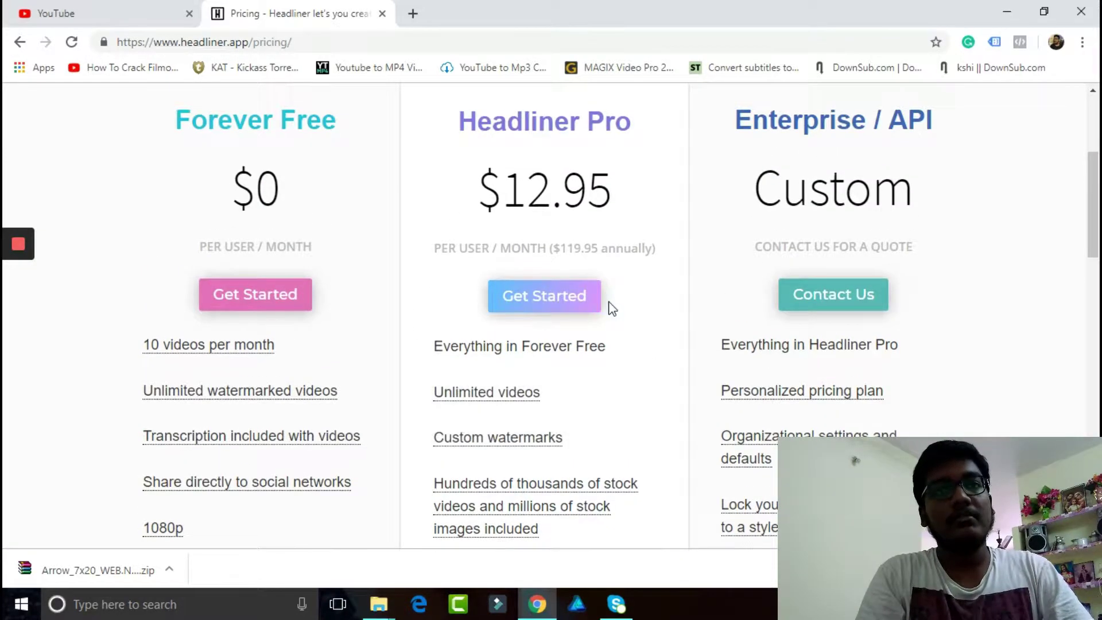
scroll(610, 302, "down", 1)
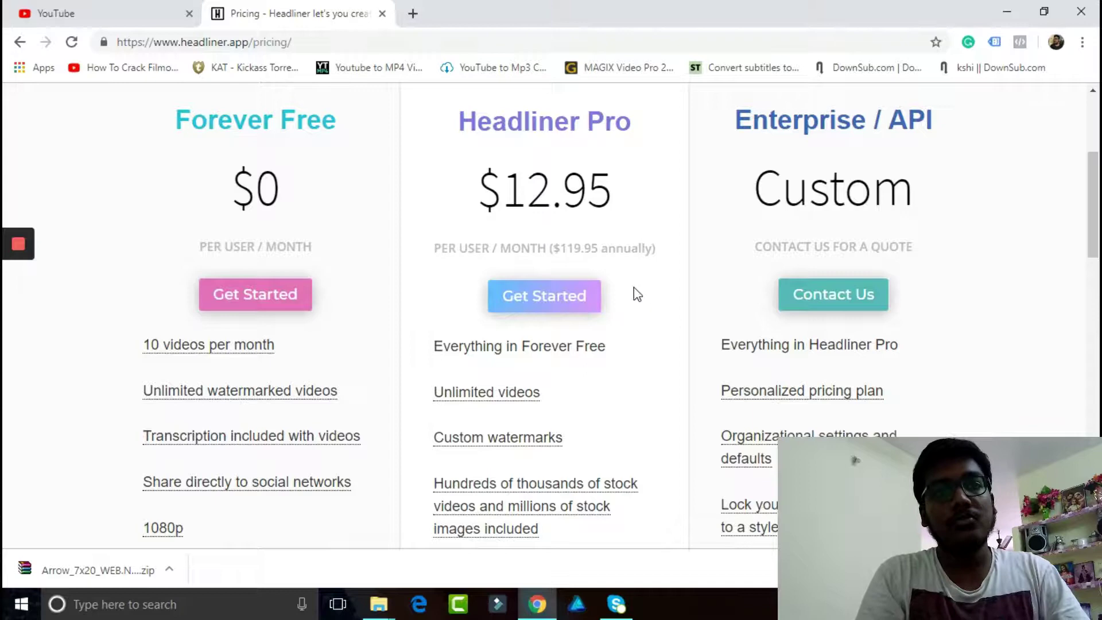
scroll(616, 268, "down", 3)
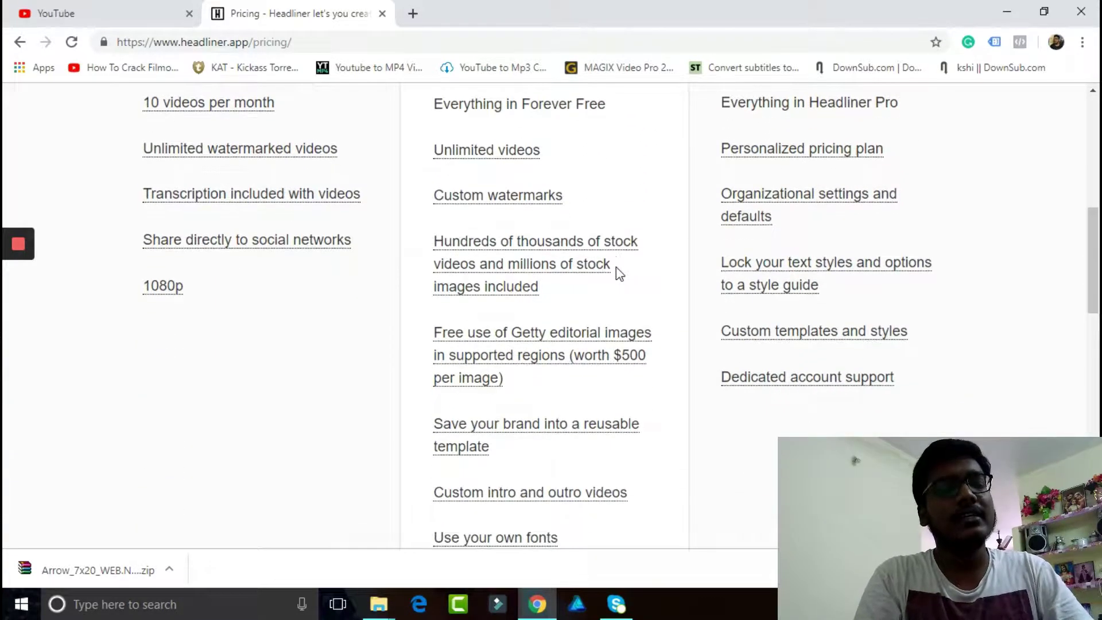
scroll(616, 268, "up", 1)
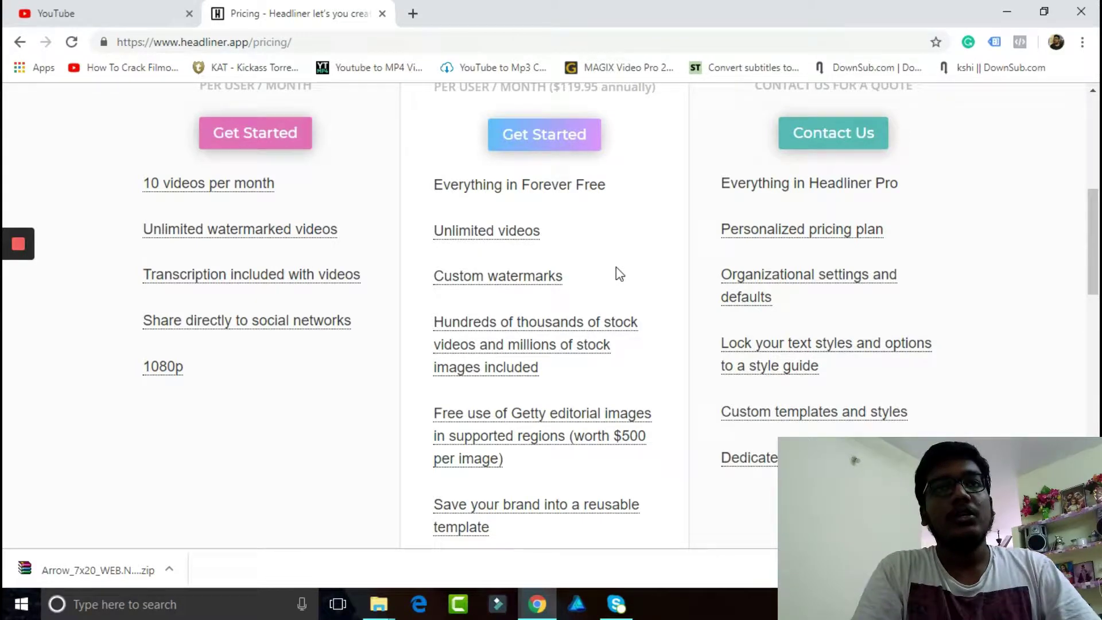
scroll(615, 273, "up", 6)
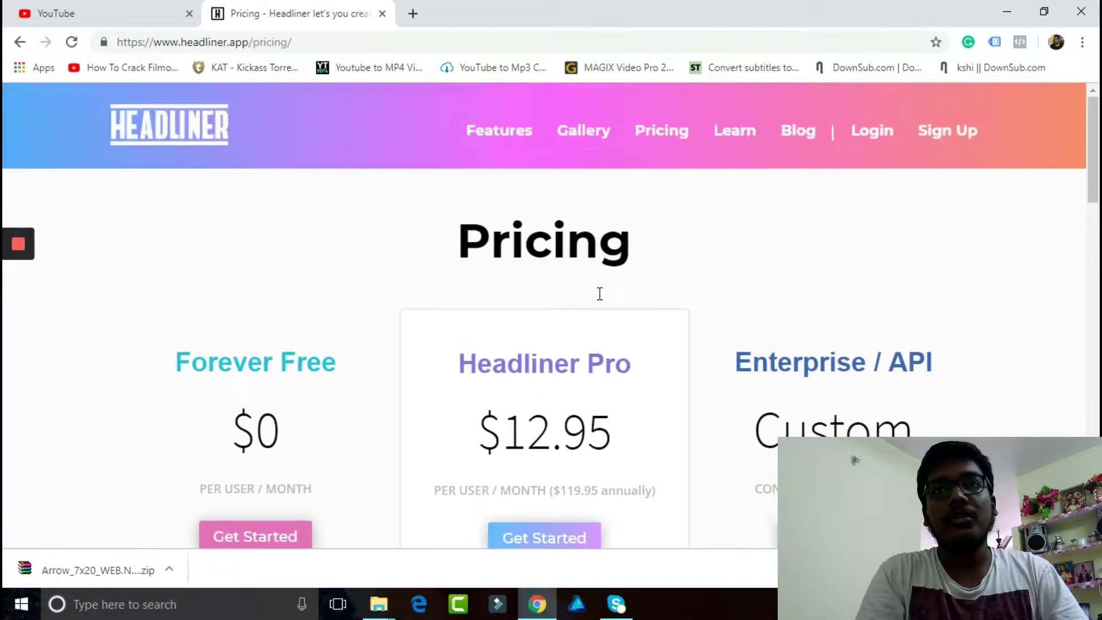
- Log in to Headliner and look through the projects page
left_click(884, 132)
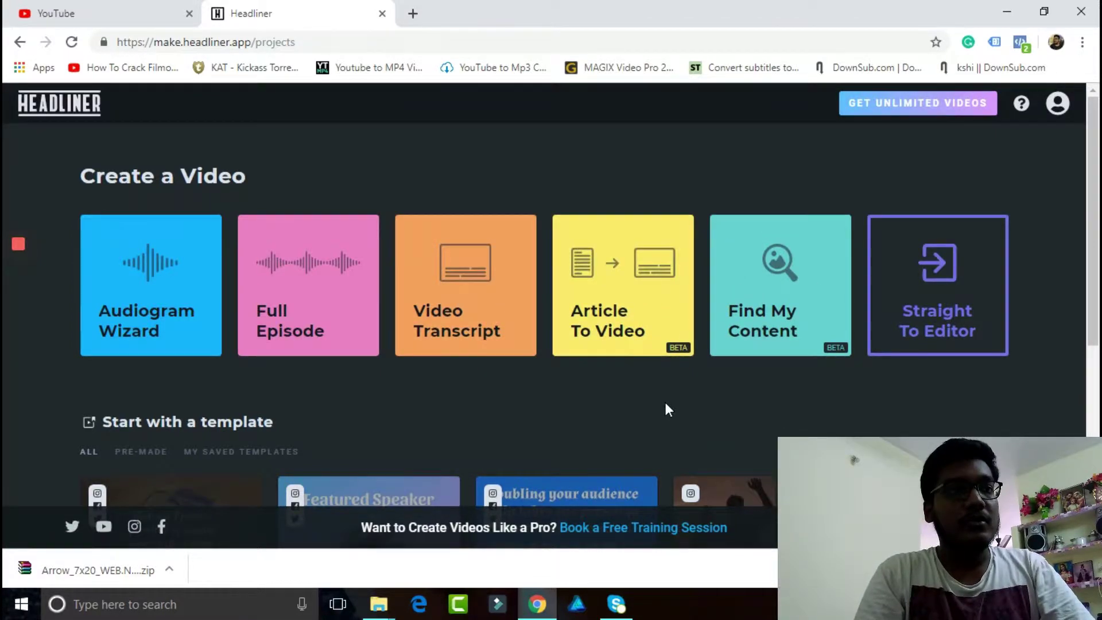
scroll(666, 404, "down", 3)
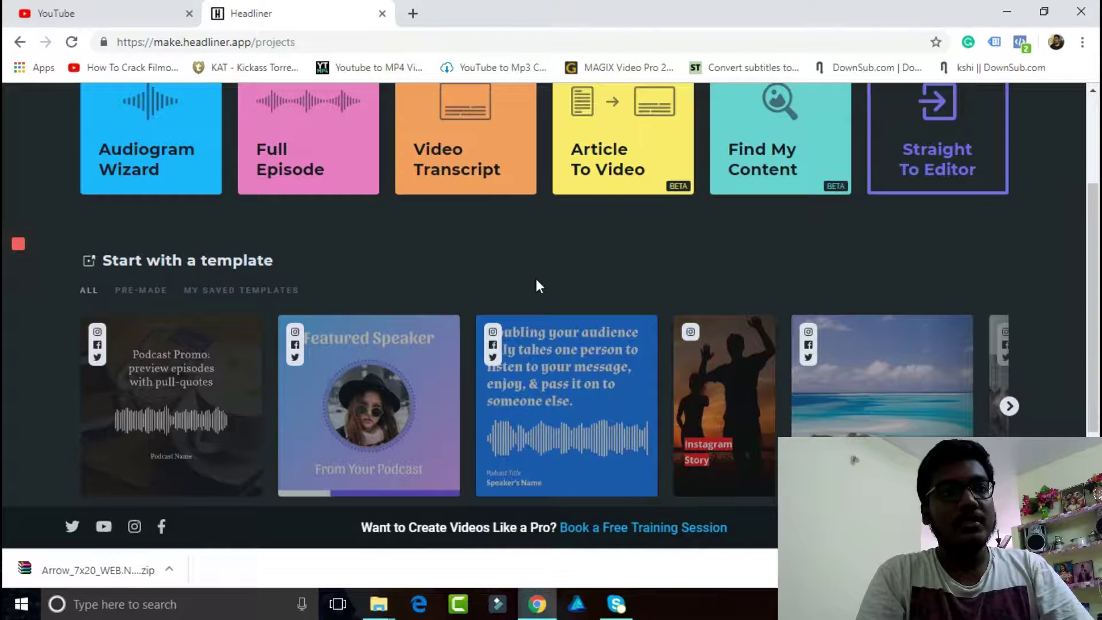
scroll(436, 322, "down", 2)
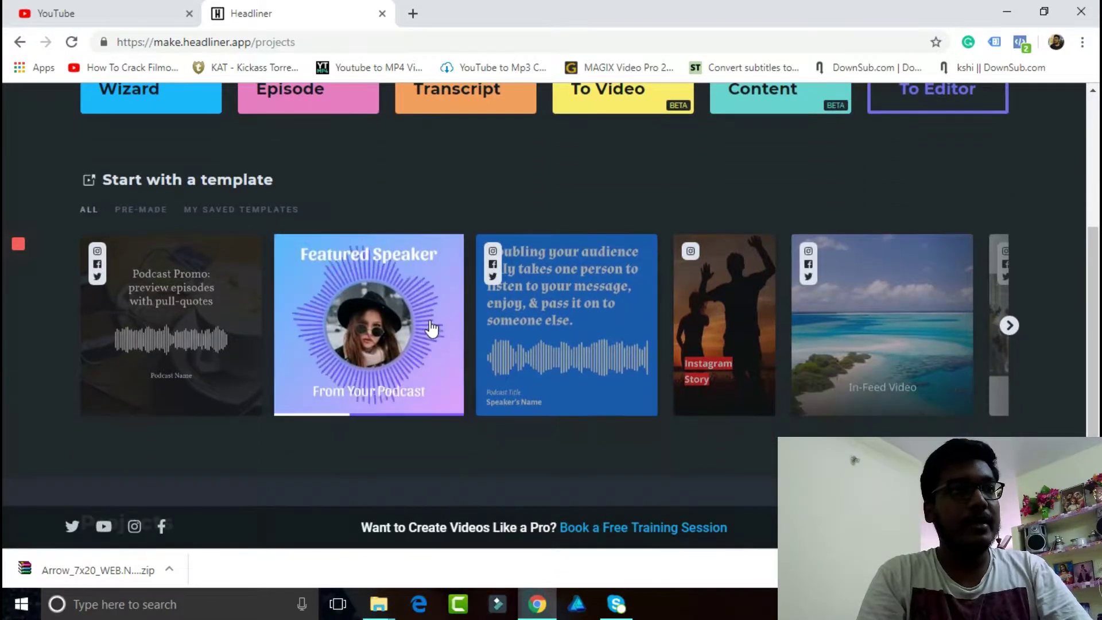
scroll(404, 162, "down", 1)
scroll(232, 361, "up", 6)
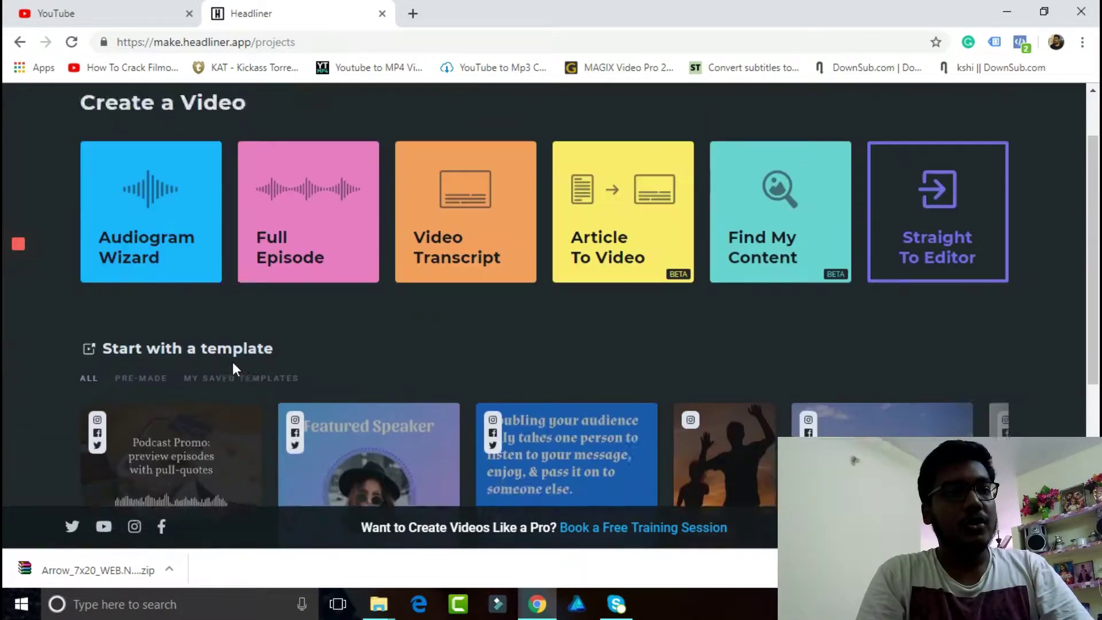
- Start a new audiogram with the Audiogram Wizard
left_click(170, 312)
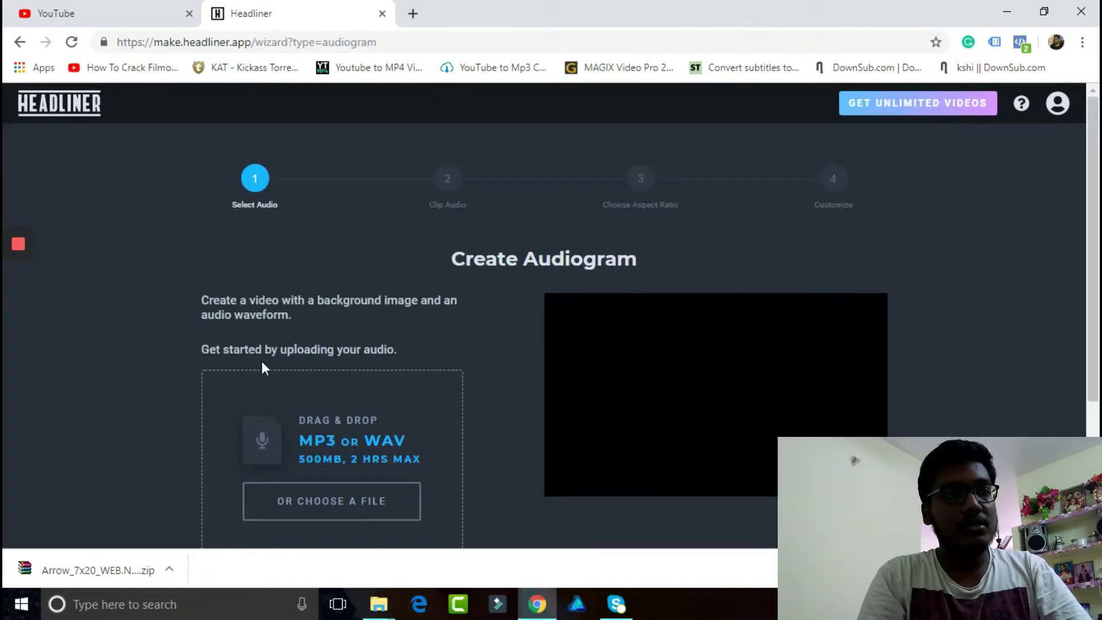
scroll(368, 413, "down", 3)
mouse_move(382, 608)
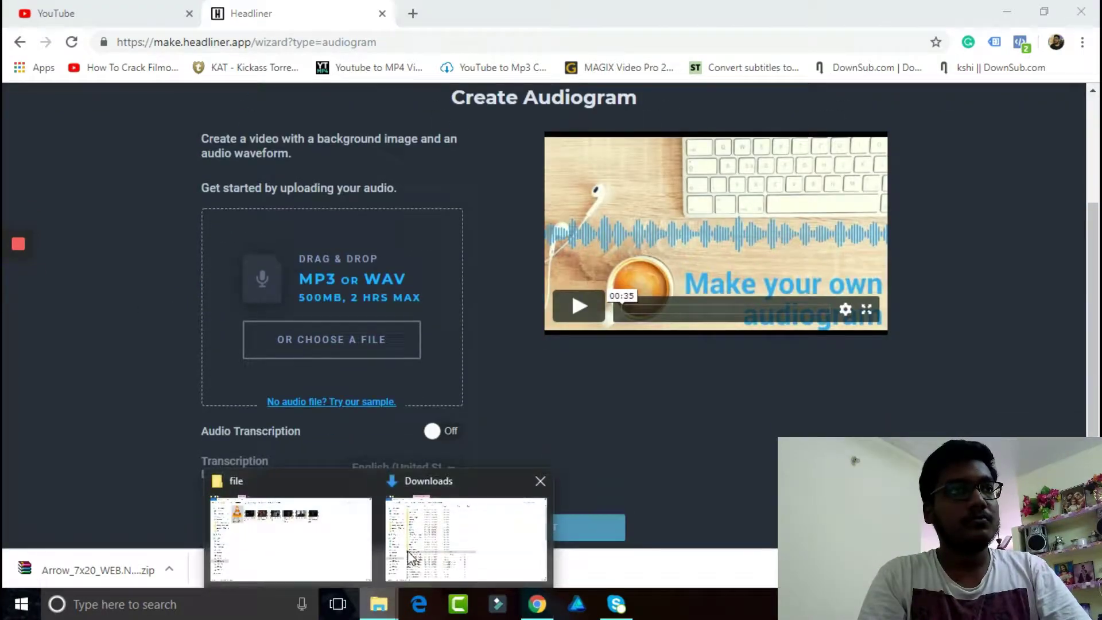
- Drag the last episode from D: > A > Podcasts folder onto Headliner's audio upload area
left_click(287, 541)
left_click(18, 53)
left_click(19, 54)
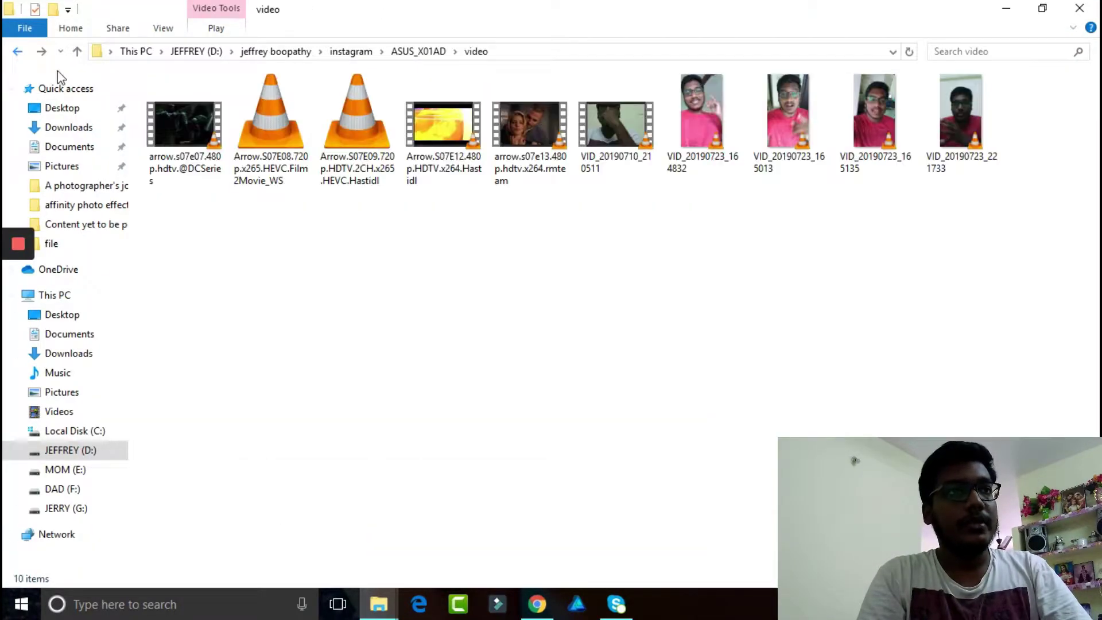
left_click(276, 52)
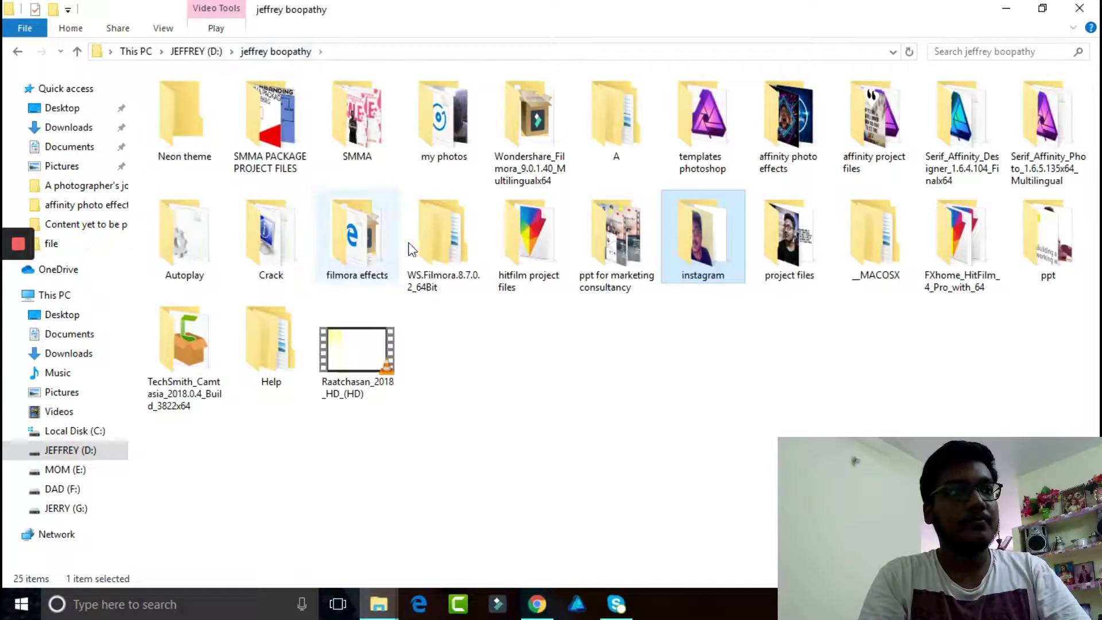
double_click(616, 115)
double_click(195, 218)
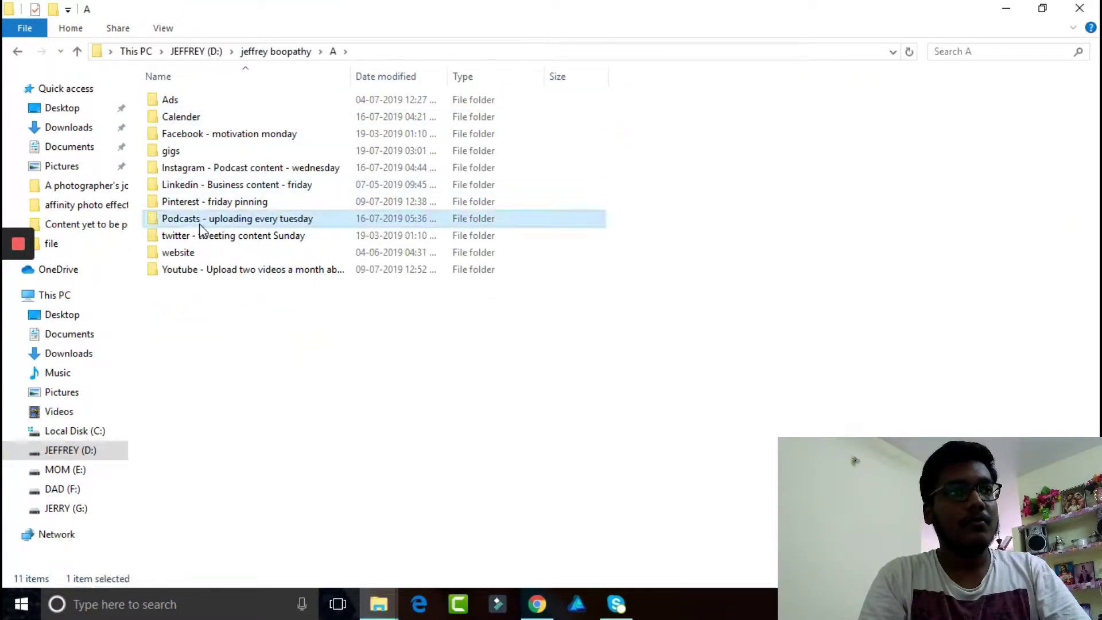
left_click(195, 127)
double_click(195, 127)
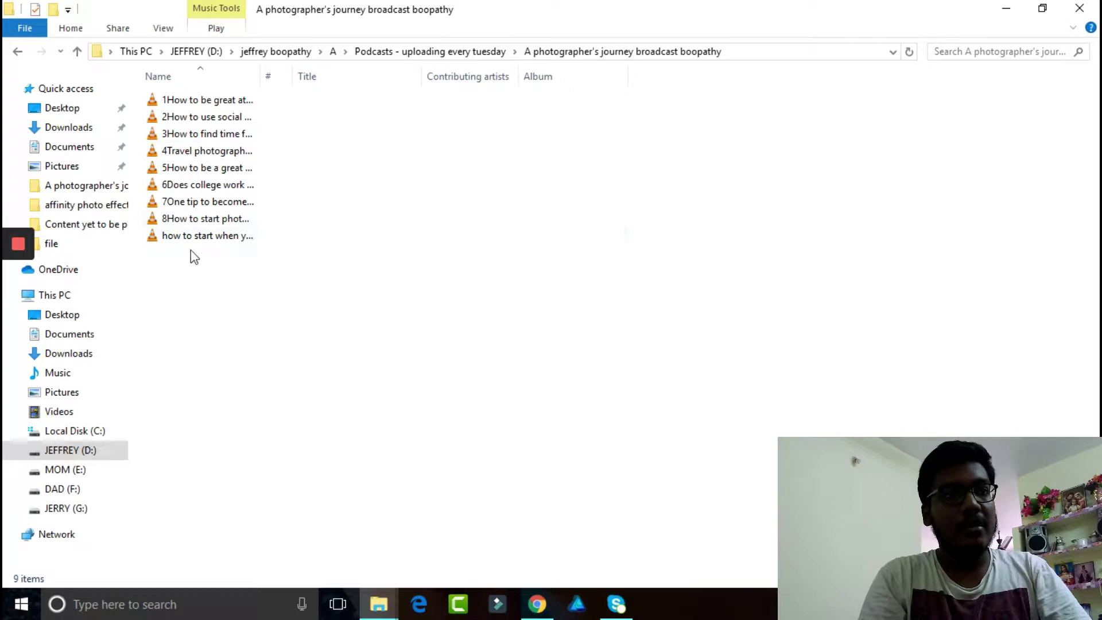
left_click_drag(192, 234, 390, 363)
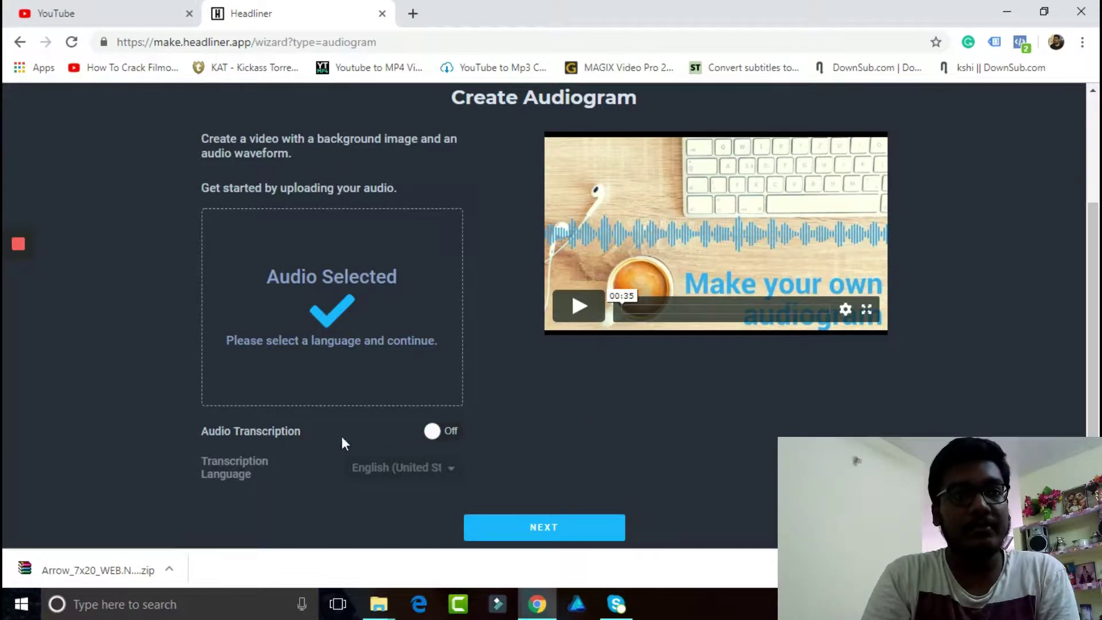
- Turn on English audio transcription and continue to the Clip Audio step
left_click(432, 432)
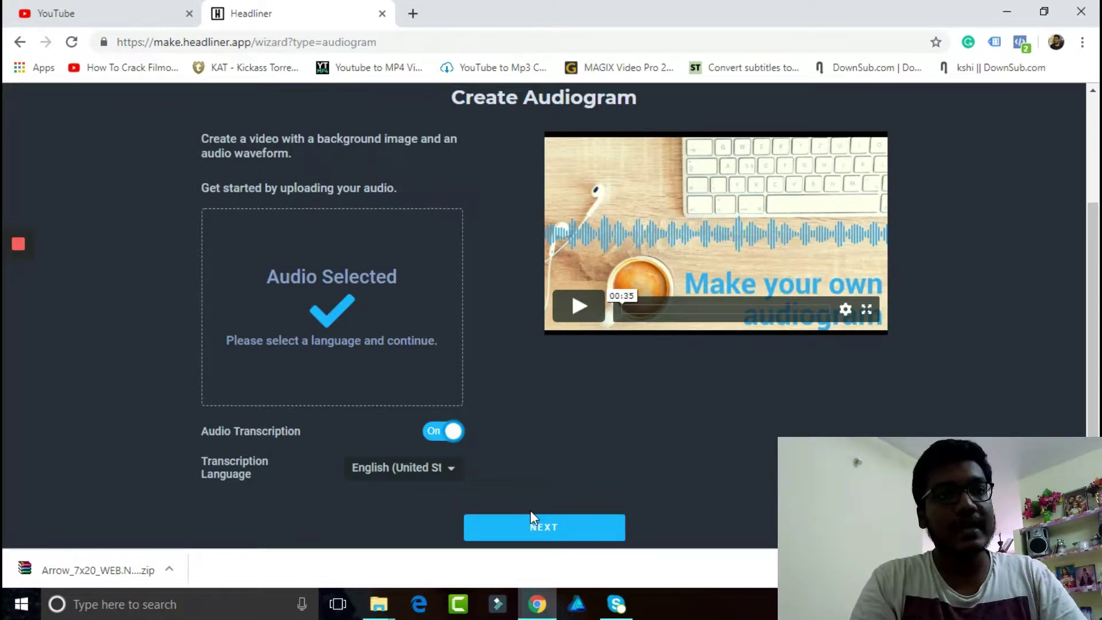
left_click(536, 523)
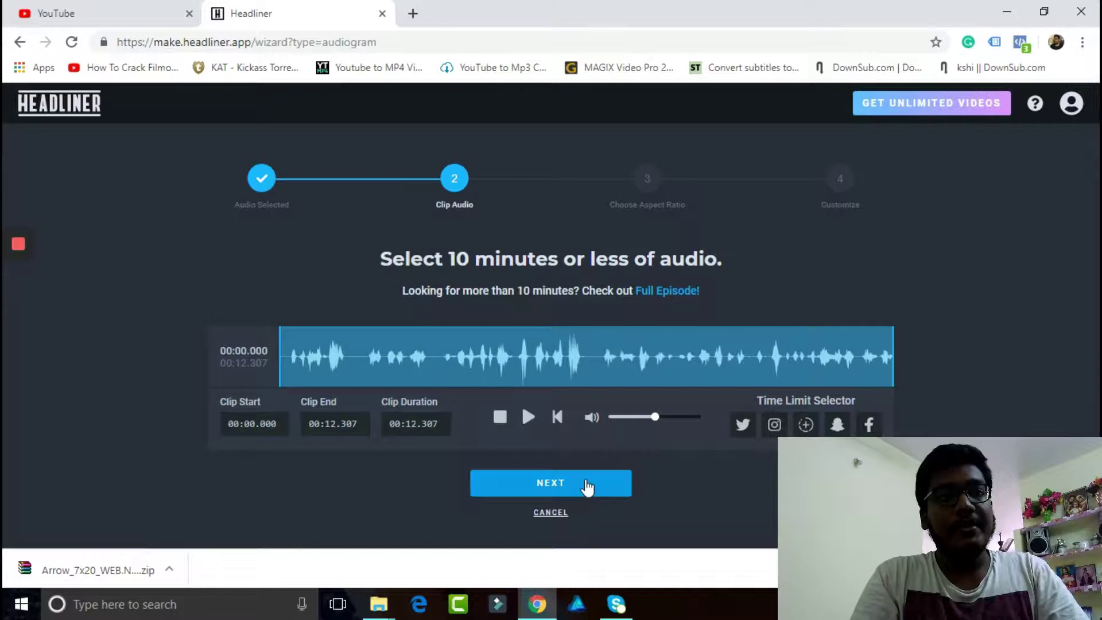
- Keep the full 00:12.307 clip and pick the Portrait aspect ratio
left_click(587, 485)
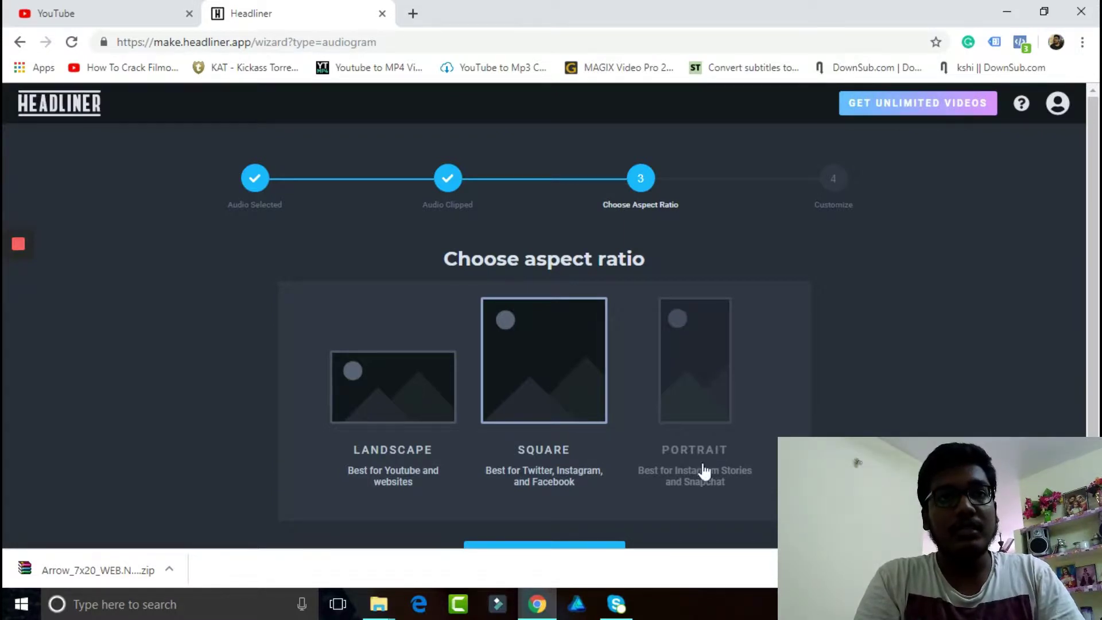
scroll(752, 400, "down", 1)
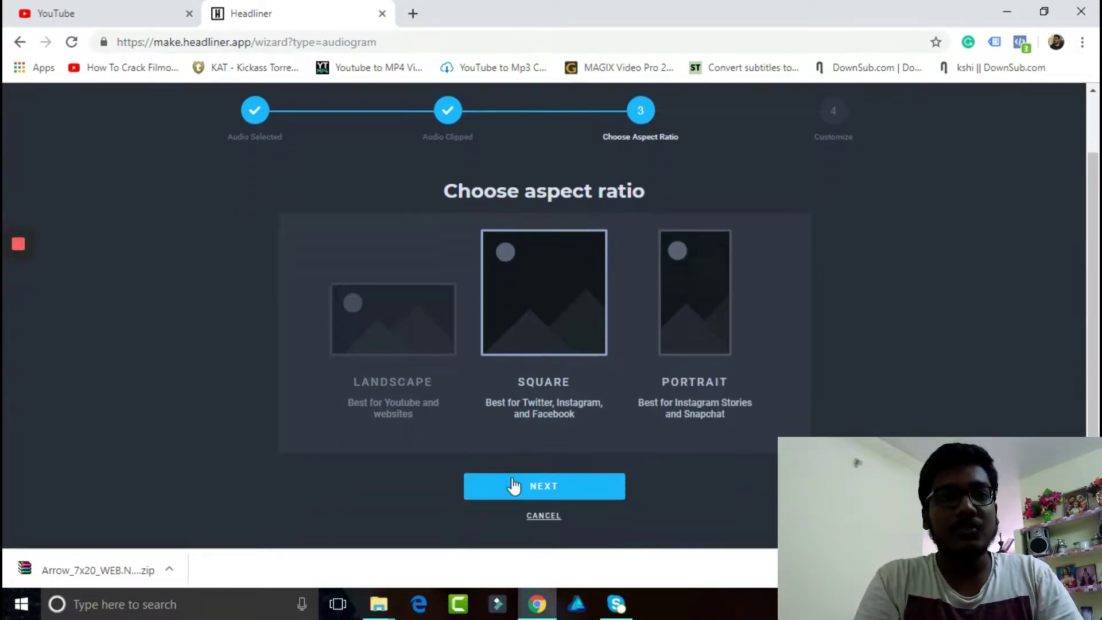
left_click(713, 307)
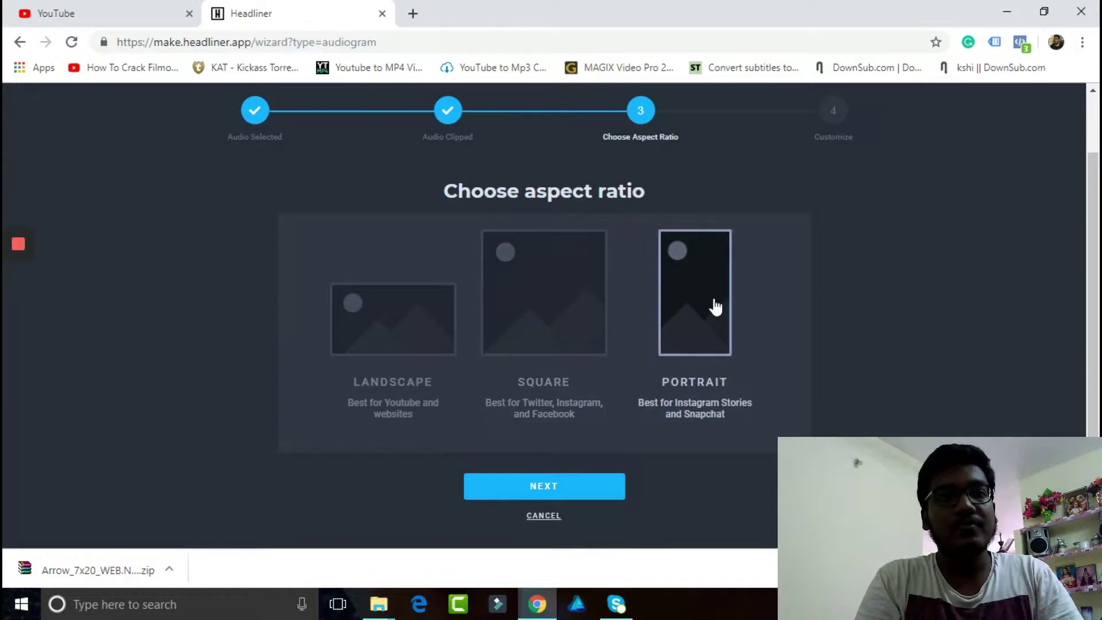
- Switch to the Square aspect ratio and preview the Blob and Pulse wave styles
left_click(556, 285)
left_click(557, 488)
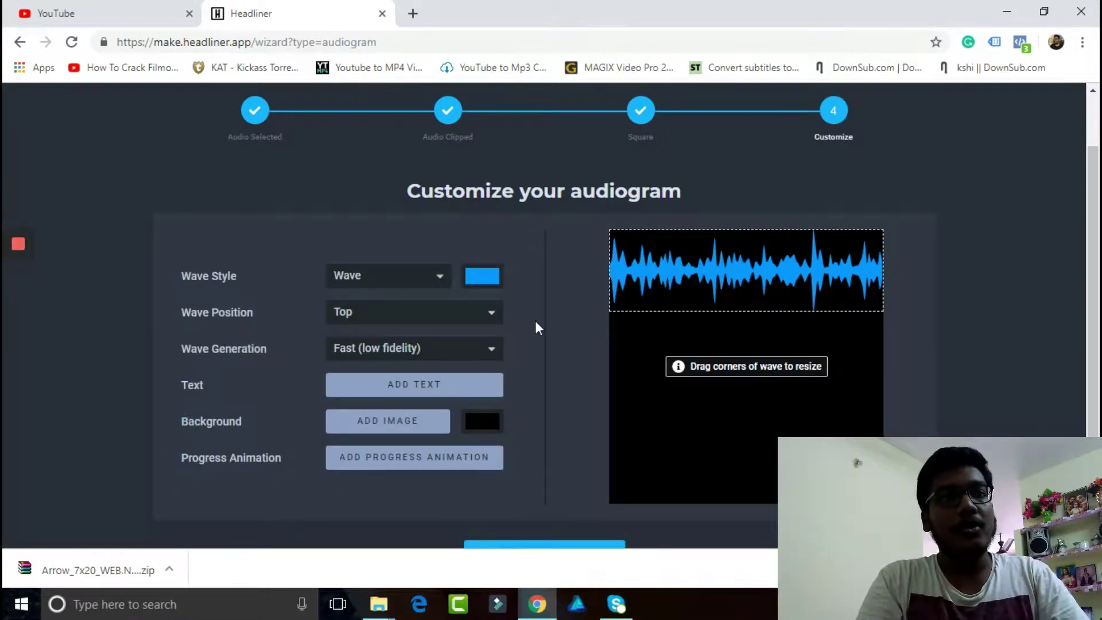
left_click(380, 277)
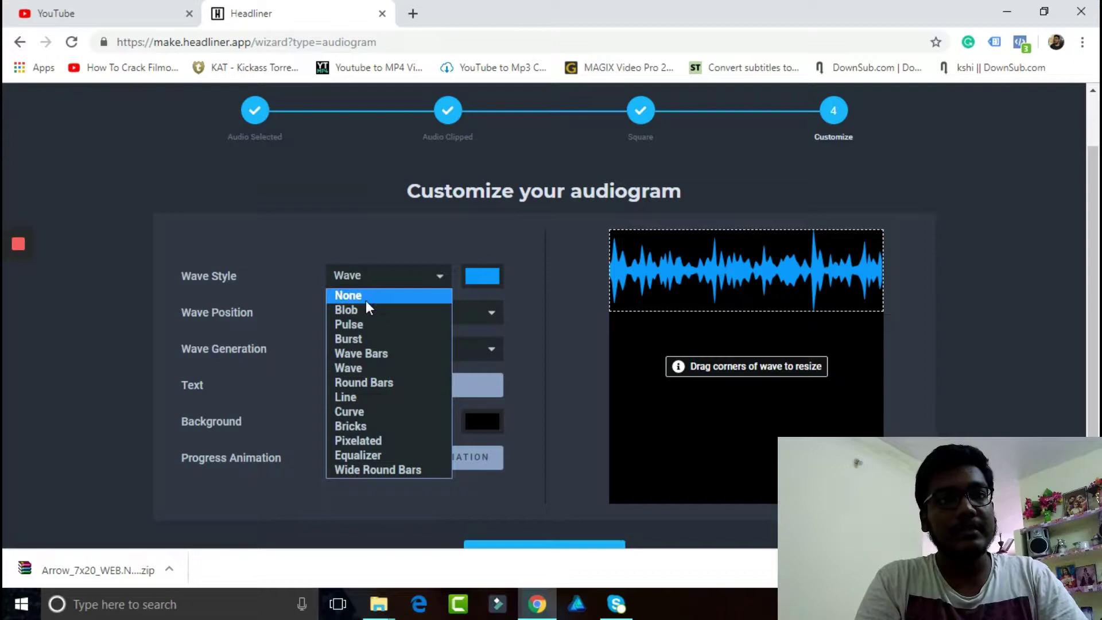
left_click(364, 310)
left_click(402, 276)
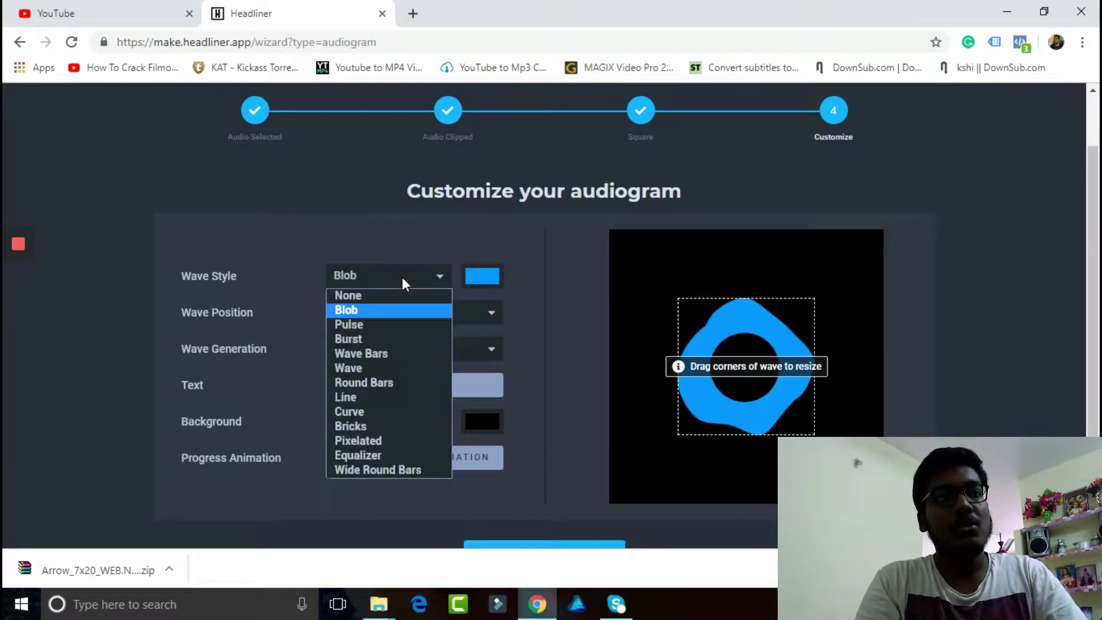
left_click(379, 324)
- Try the Burst and Line wave styles, then settle on Pixelated
left_click(405, 269)
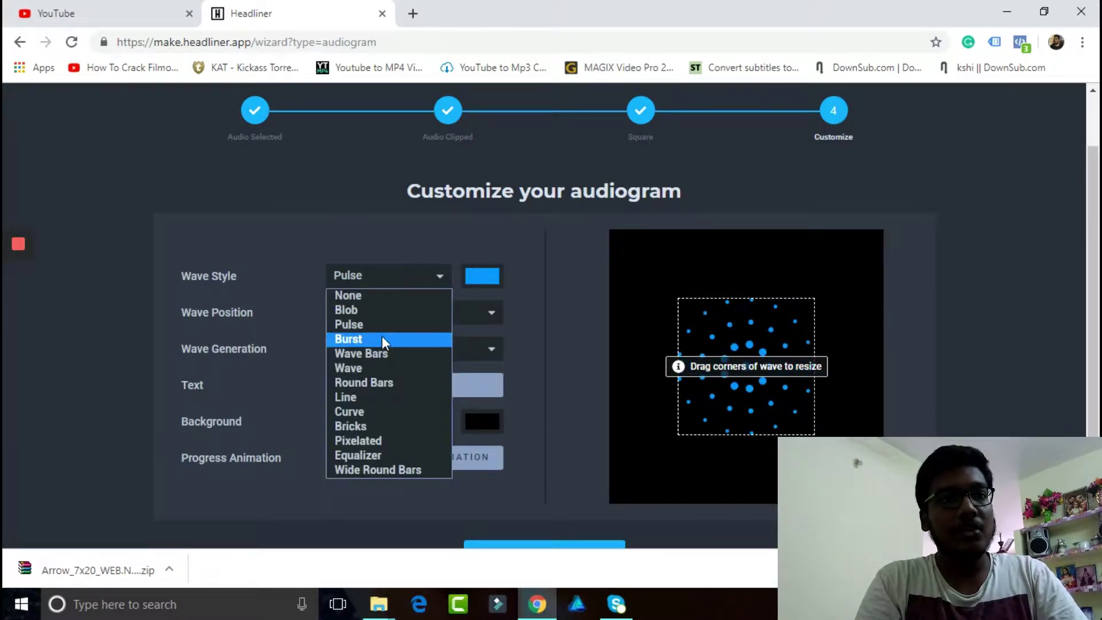
left_click(382, 339)
left_click(403, 276)
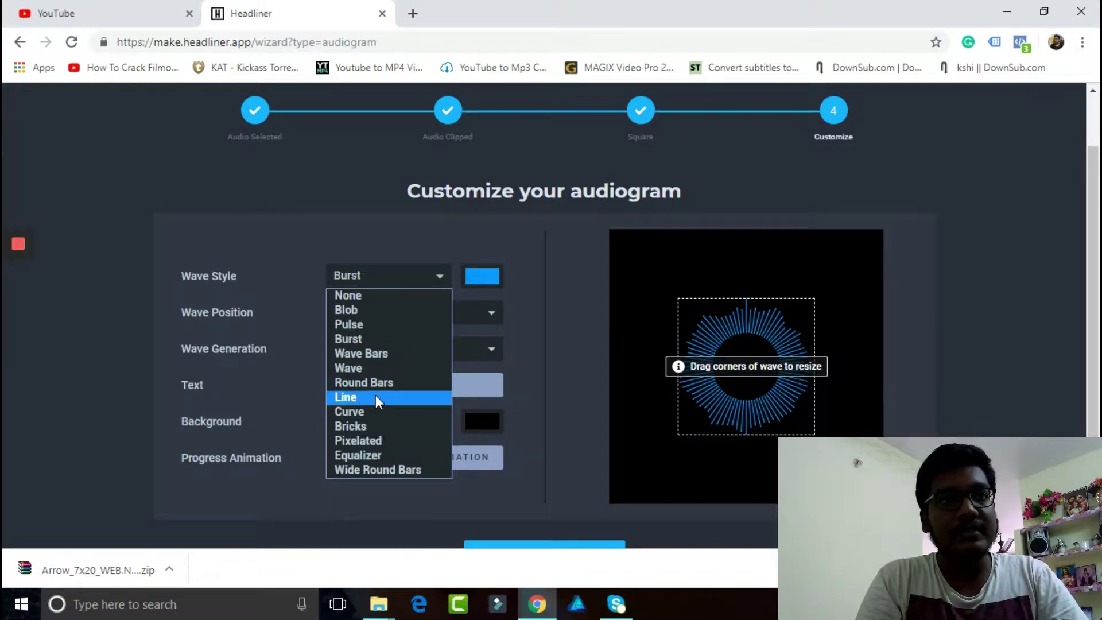
left_click(375, 396)
left_click(423, 276)
left_click(416, 440)
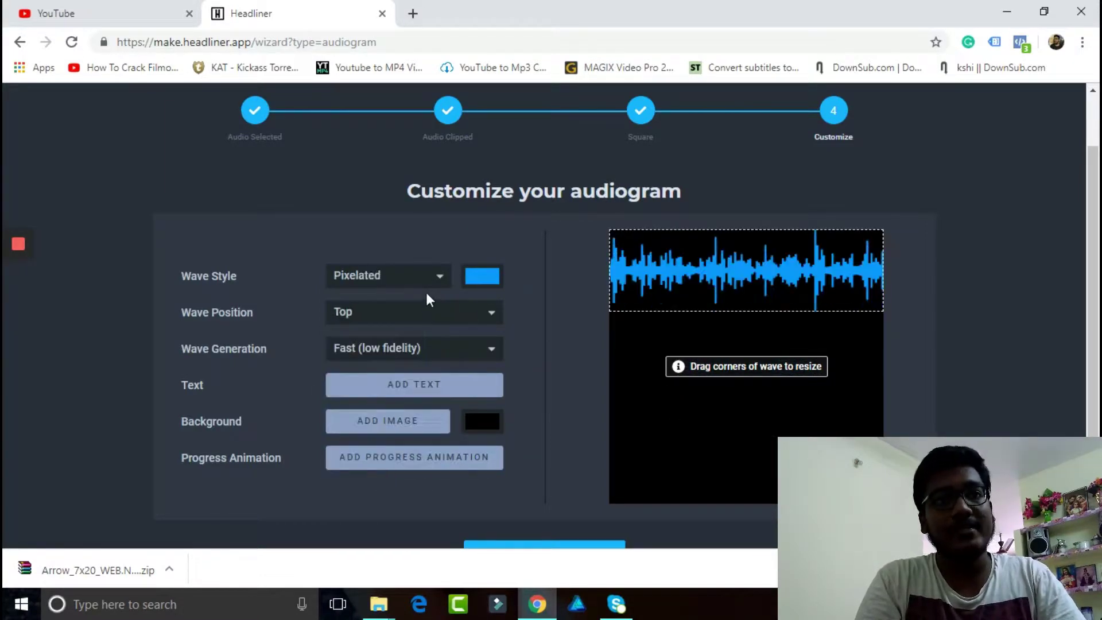
left_click(424, 269)
left_click(385, 278)
- Make the waveform light grey and drag it to the middle of the frame
left_click(481, 277)
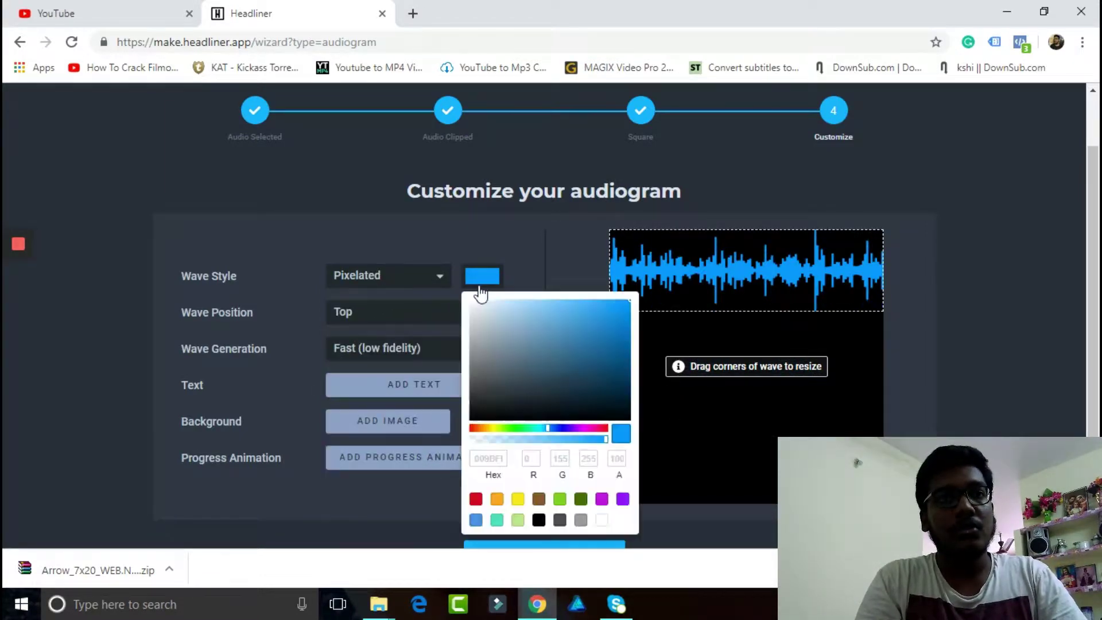
mouse_move(505, 307)
left_mouse_down()
mouse_move(505, 386)
mouse_move(491, 312)
left_mouse_up()
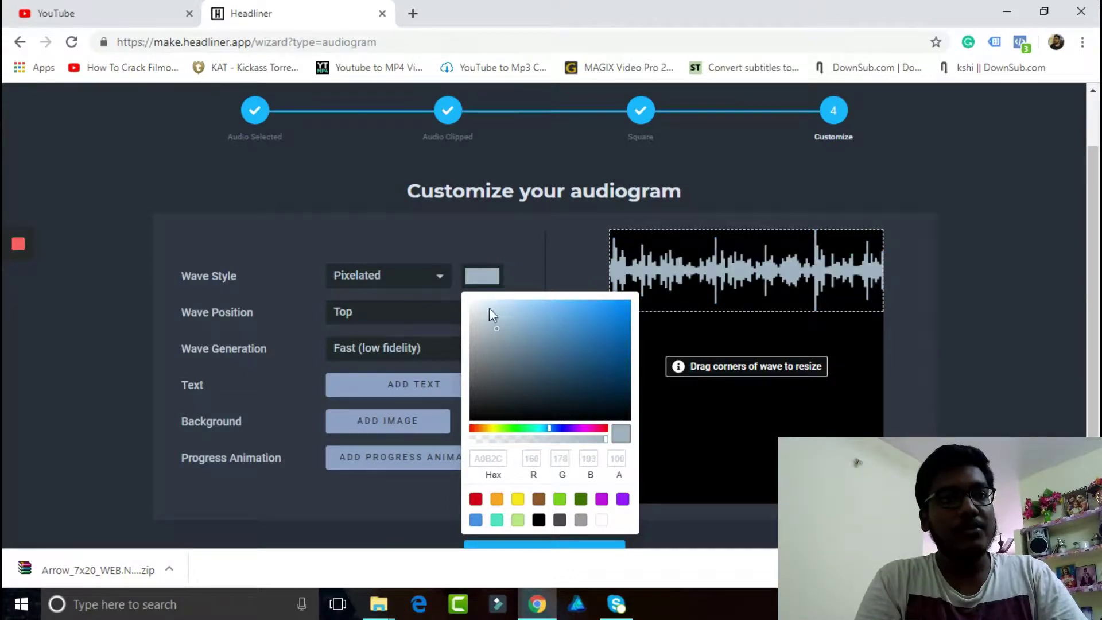
left_click(535, 258)
left_click(396, 306)
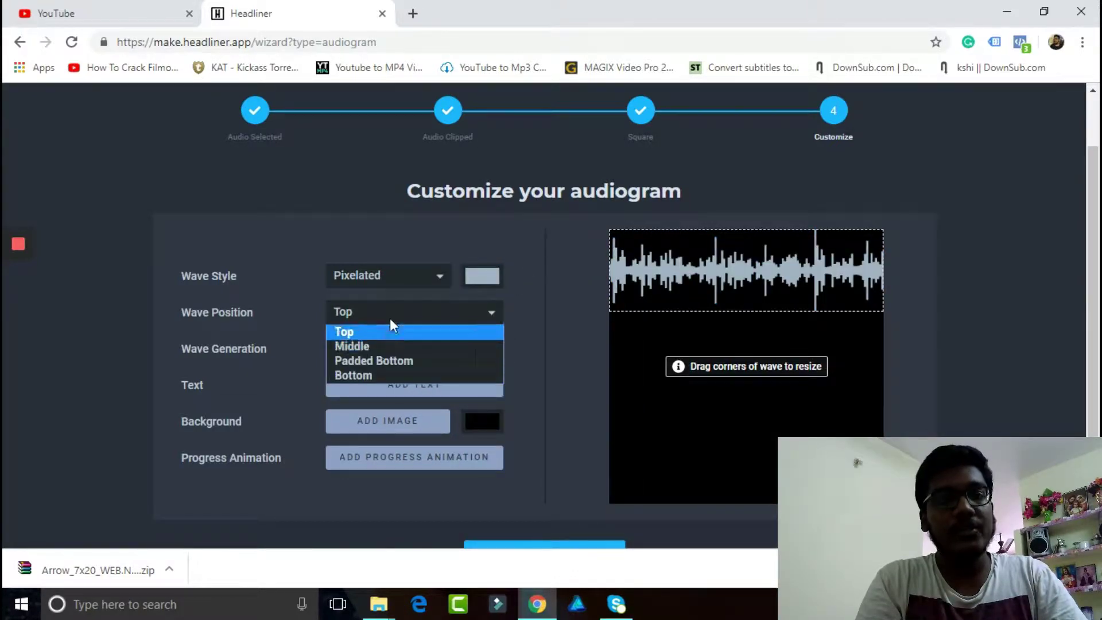
left_click(391, 318)
left_click_drag(821, 256, 780, 379)
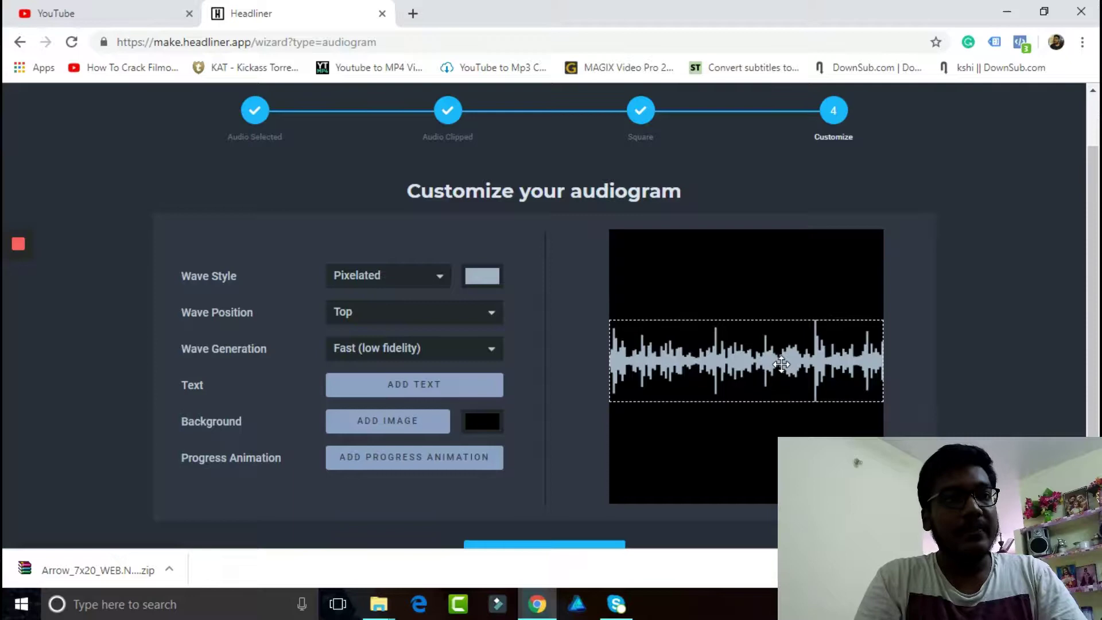
- Keep Fast (low fidelity) wave generation and leave the text overlay empty
left_click(445, 344)
left_click(439, 343)
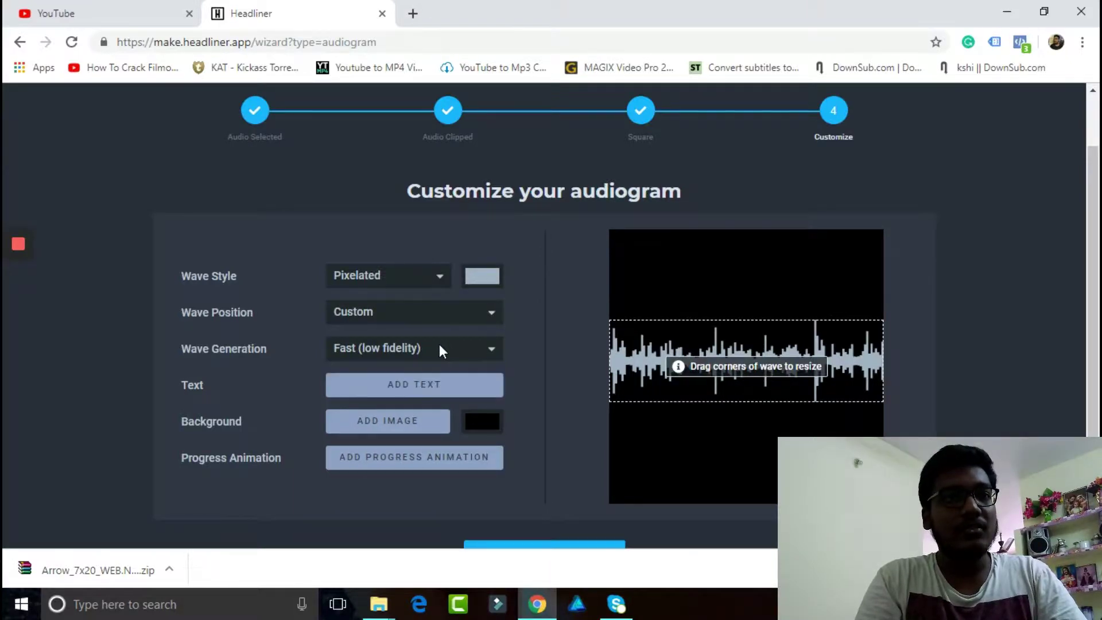
left_click(433, 357)
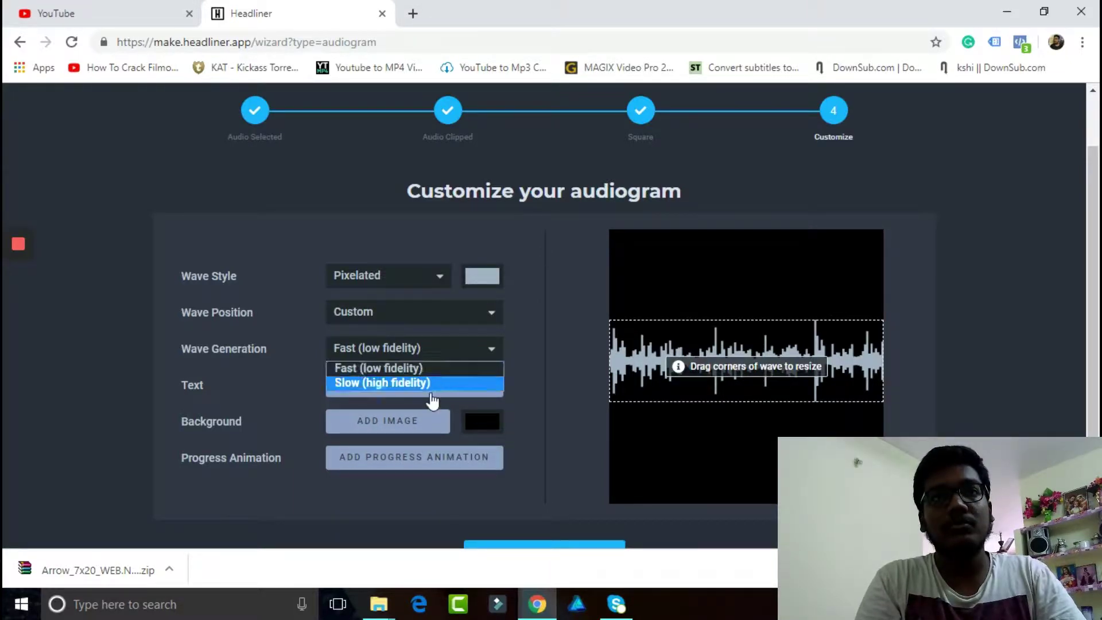
left_click(436, 391)
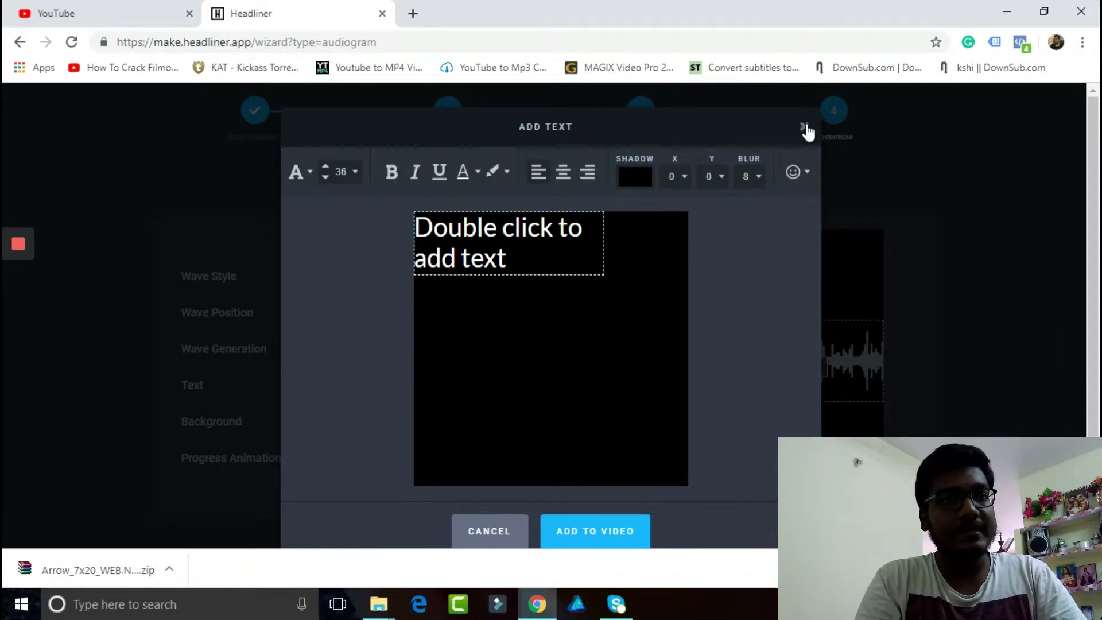
left_click(804, 127)
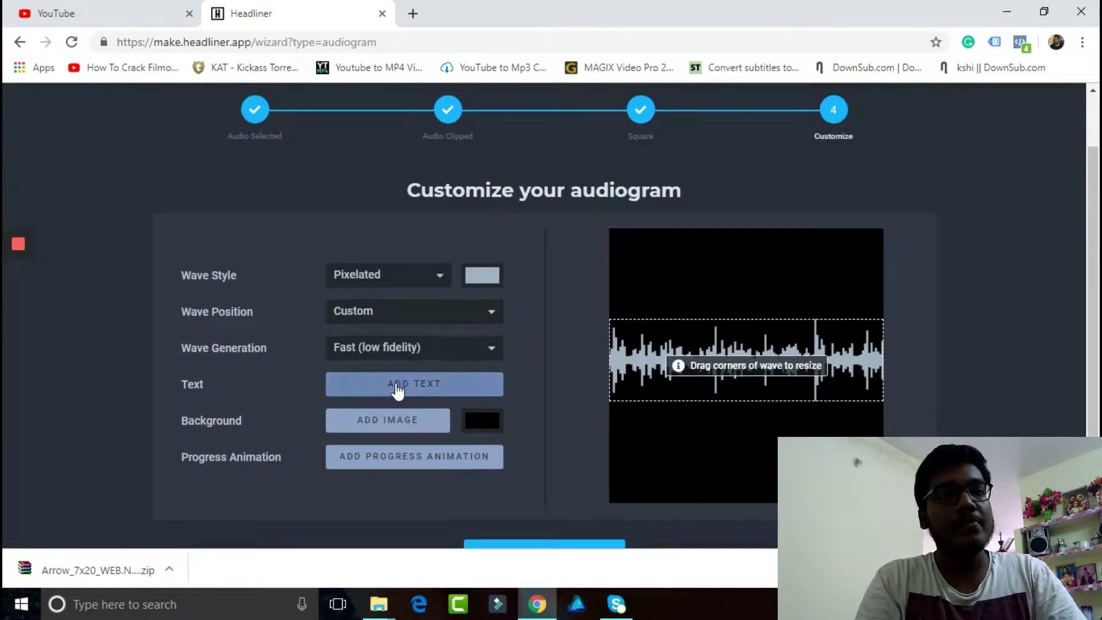
- Look at the progress animation settings but close them without saving the progress bar
scroll(367, 384, "down", 1)
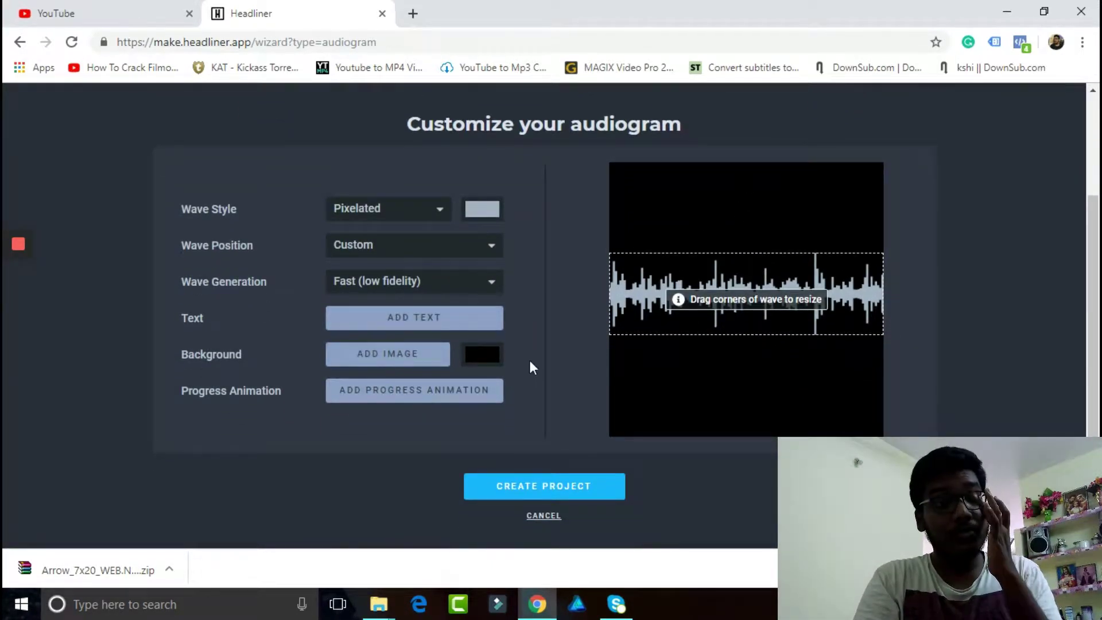
left_click(423, 392)
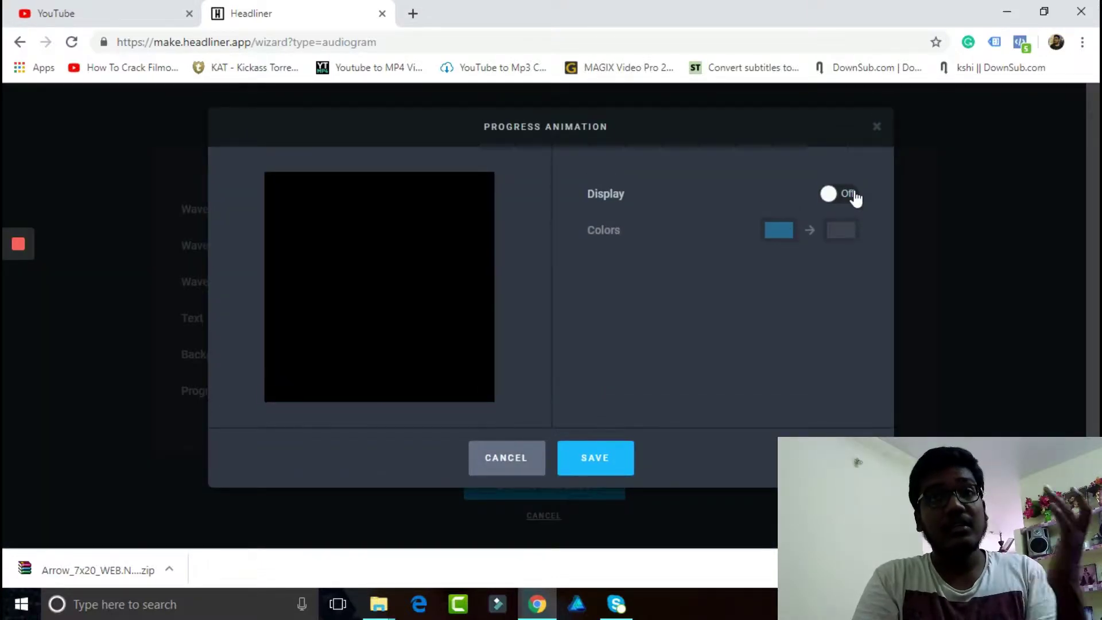
left_click(852, 194)
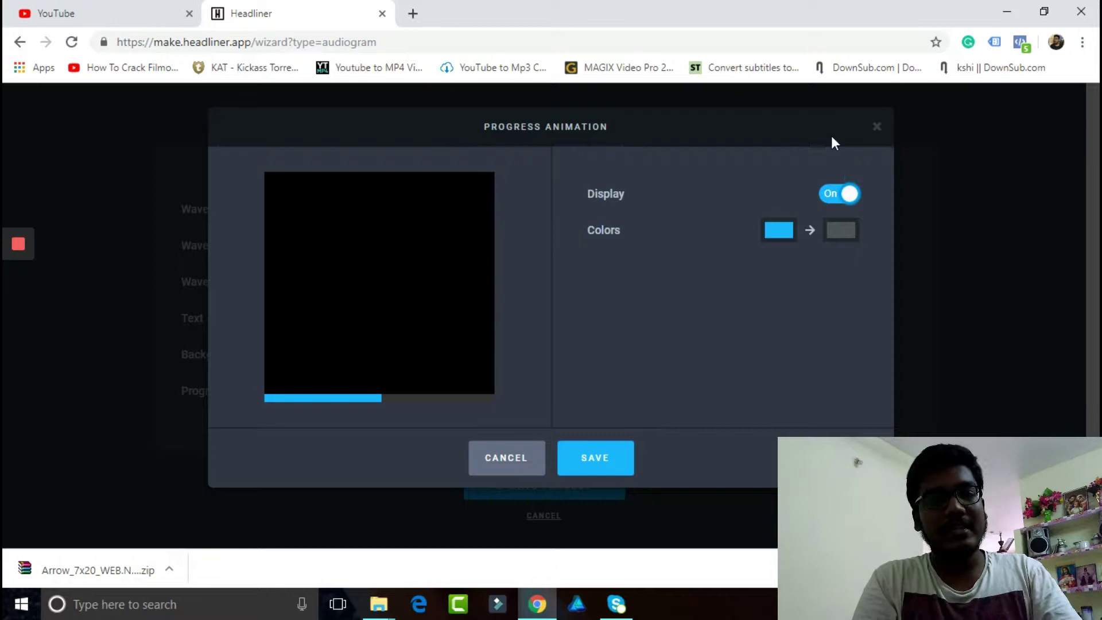
left_click(876, 128)
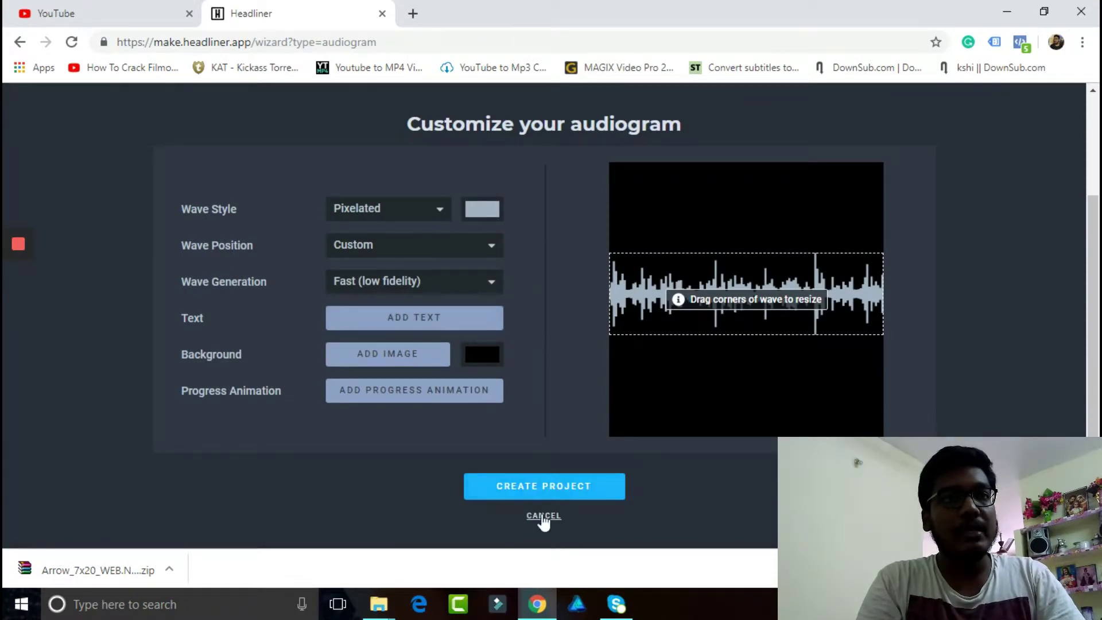
- Set the cropped anderson.jpg from the cover art folder as background and make the waveform black
left_click(435, 364)
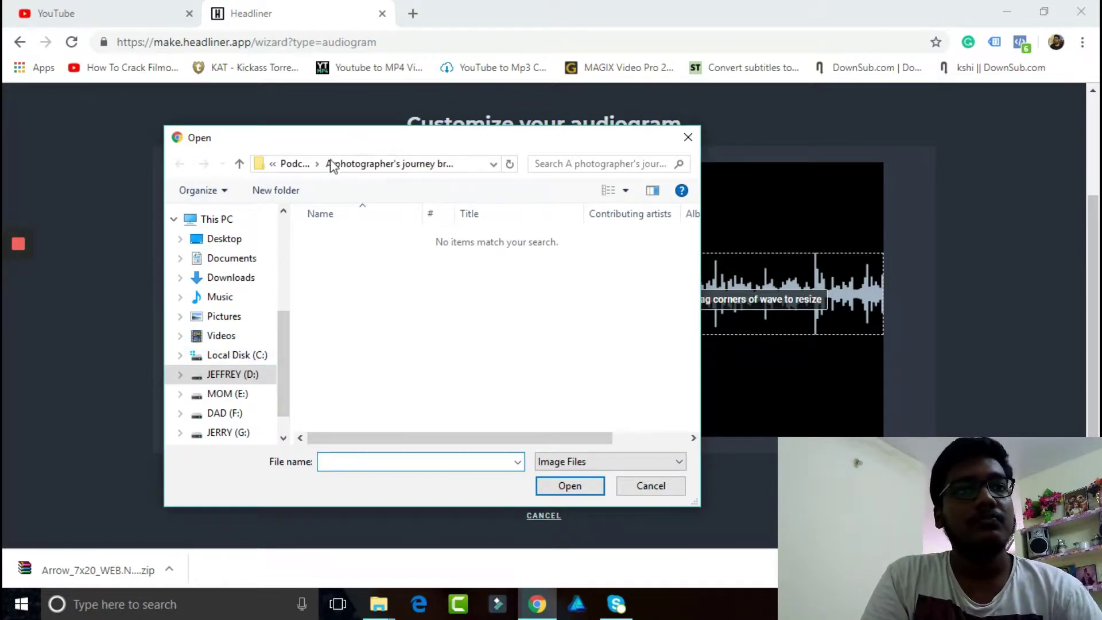
left_click(290, 163)
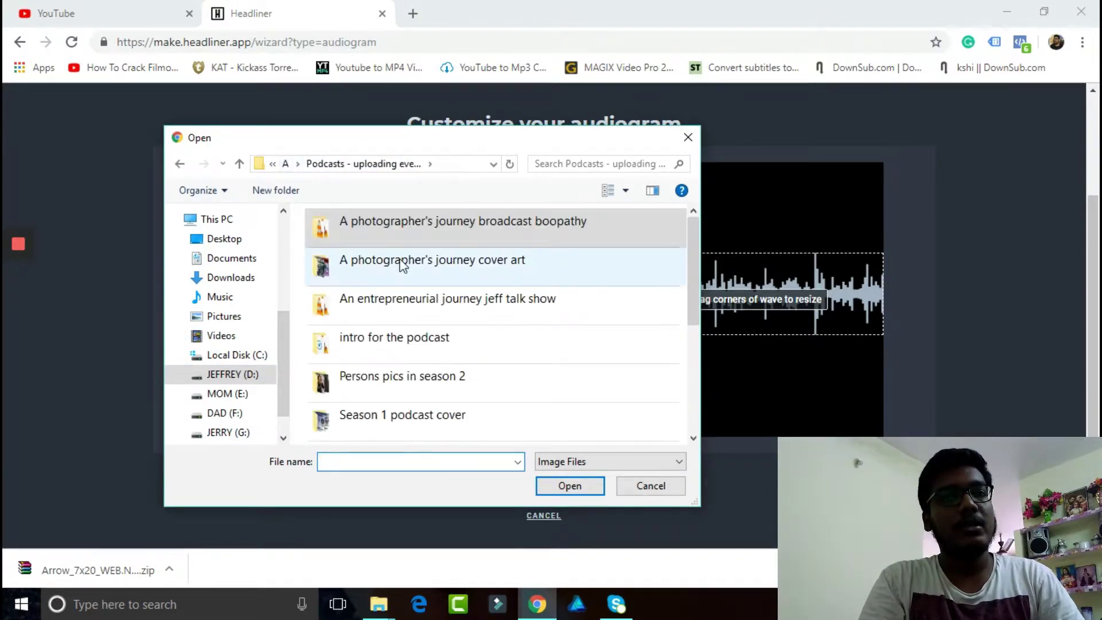
double_click(400, 261)
left_click(332, 266)
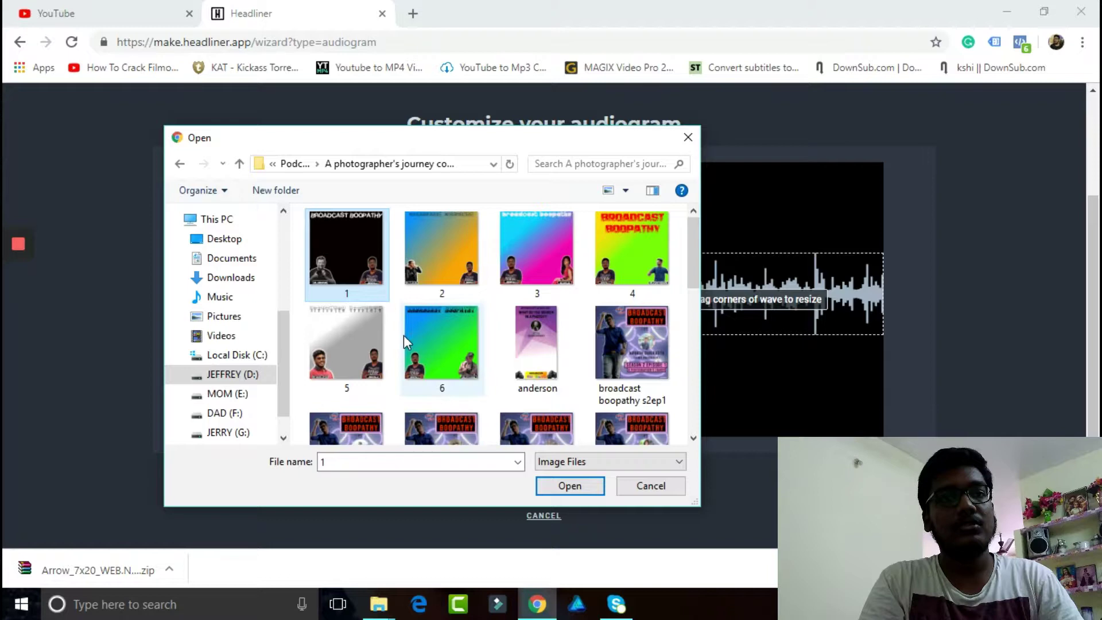
left_click(555, 349)
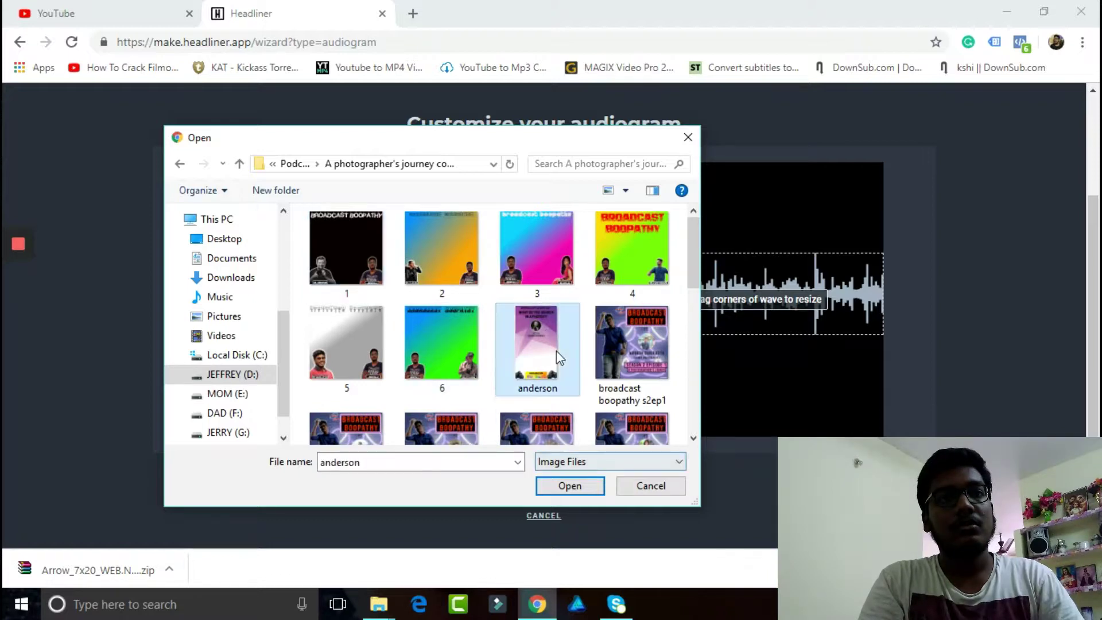
left_click(565, 498)
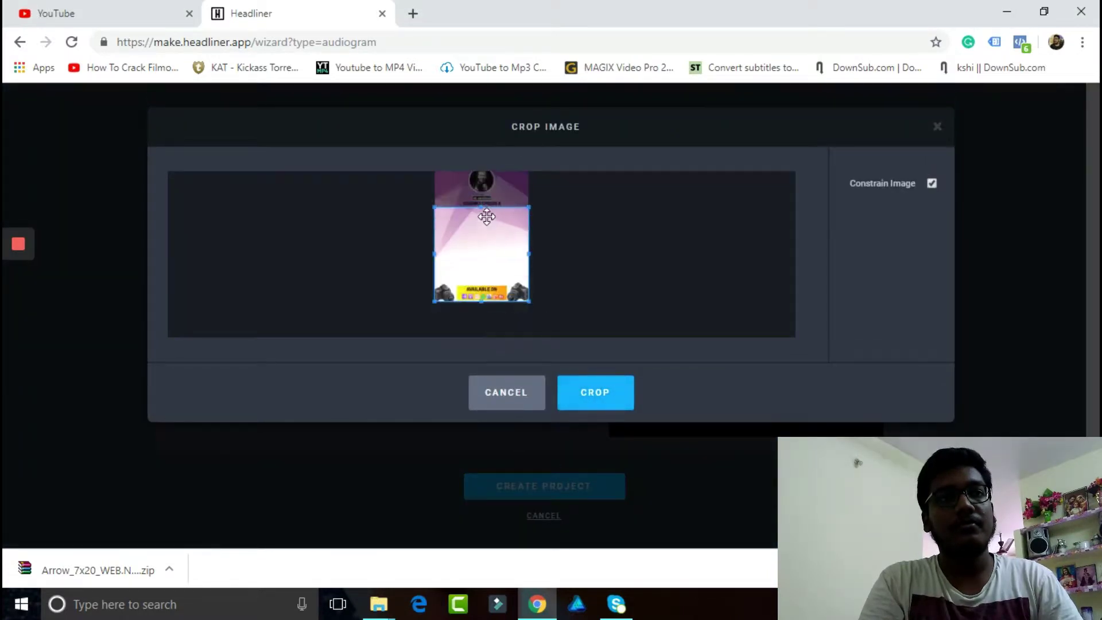
left_click(594, 391)
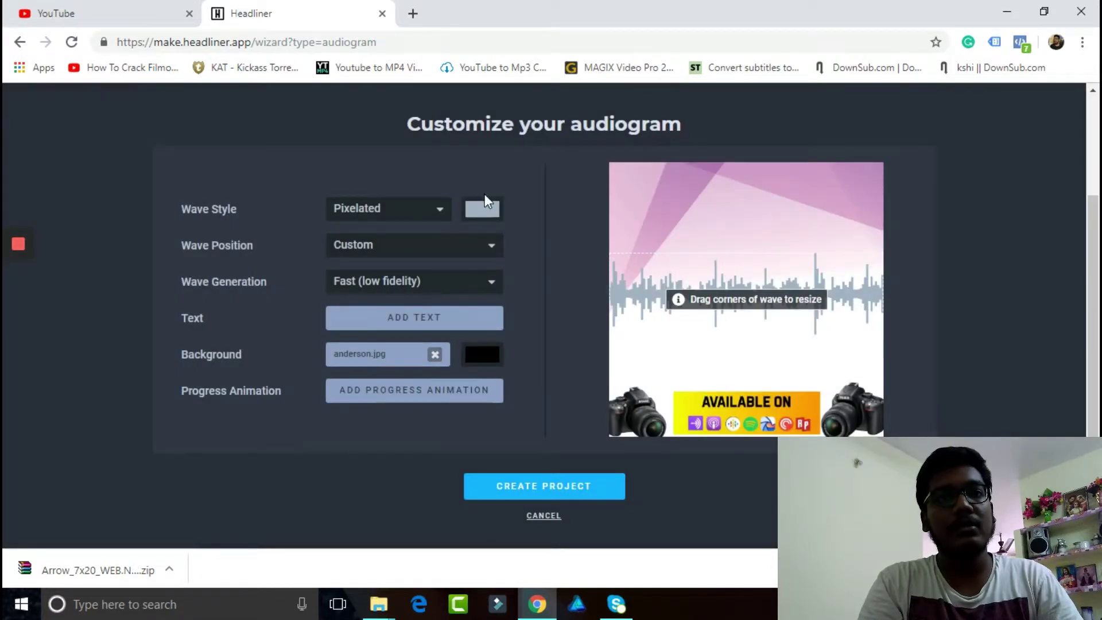
left_click(482, 208)
left_click_drag(479, 260, 477, 349)
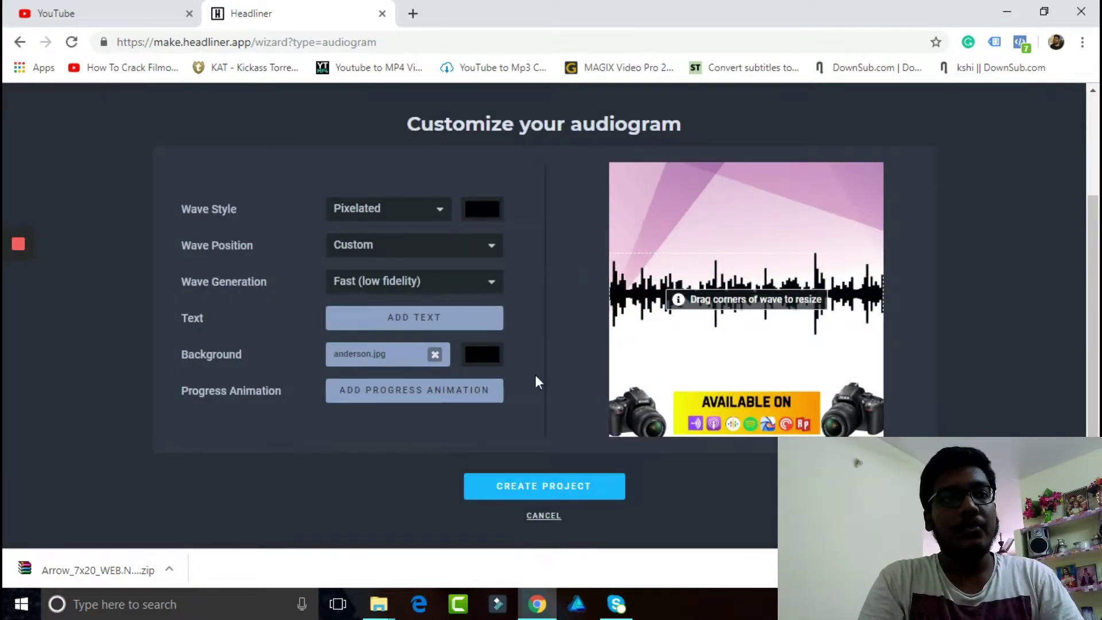
- Create the project from the chosen audio, background and Pixelated waveform settings
left_click(561, 491)
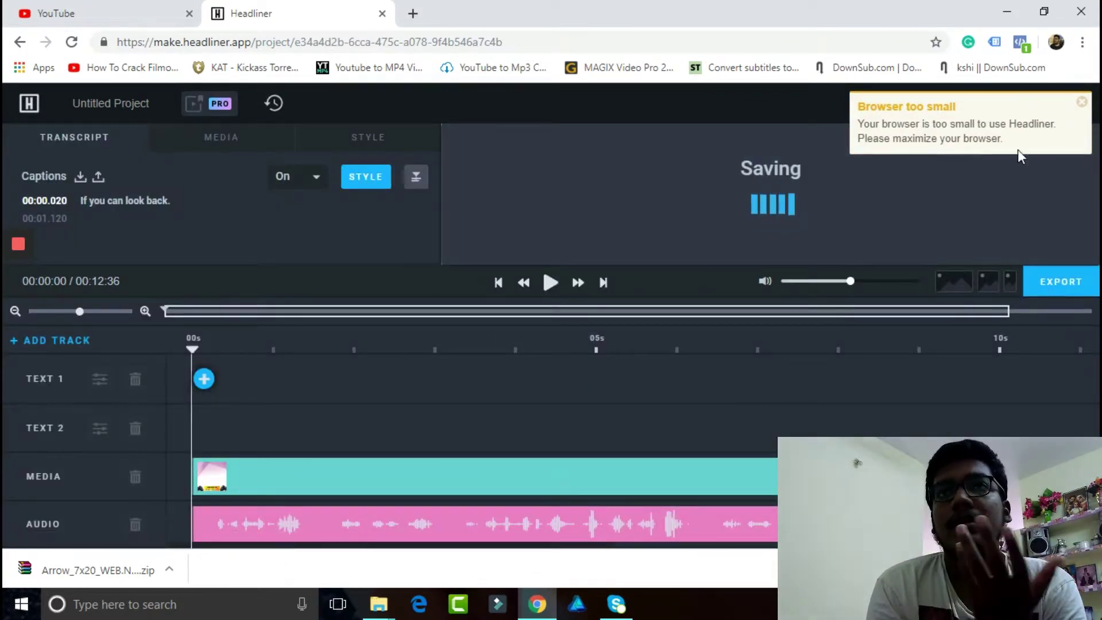
- Dismiss the browser-too-small warning, enlarge the preview, and play the first five seconds with captions
left_click(1082, 102)
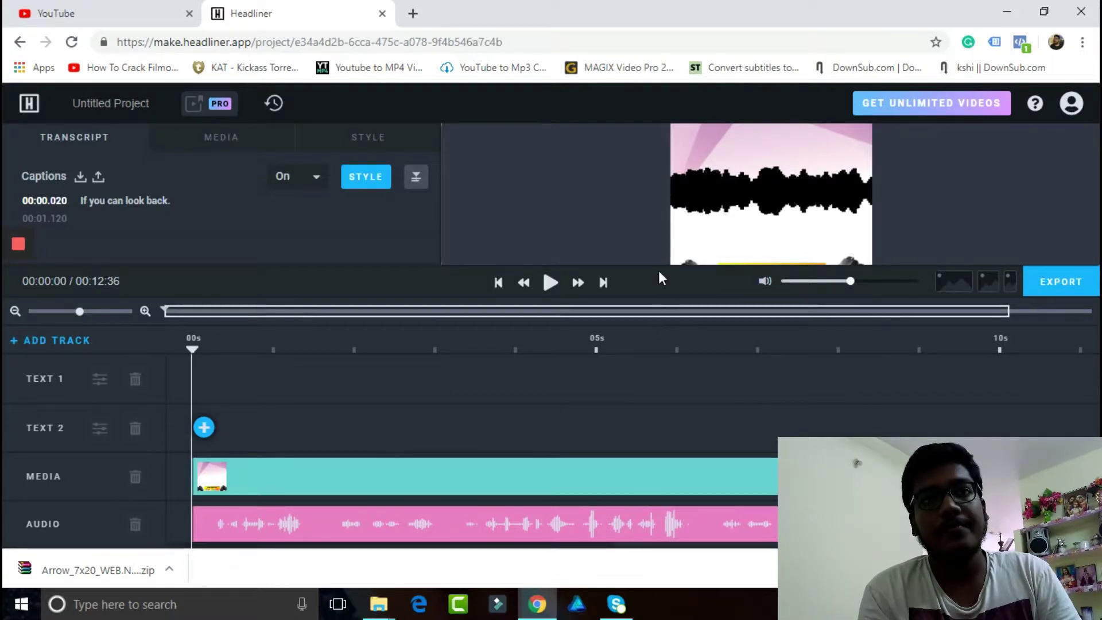
left_click_drag(659, 270, 659, 369)
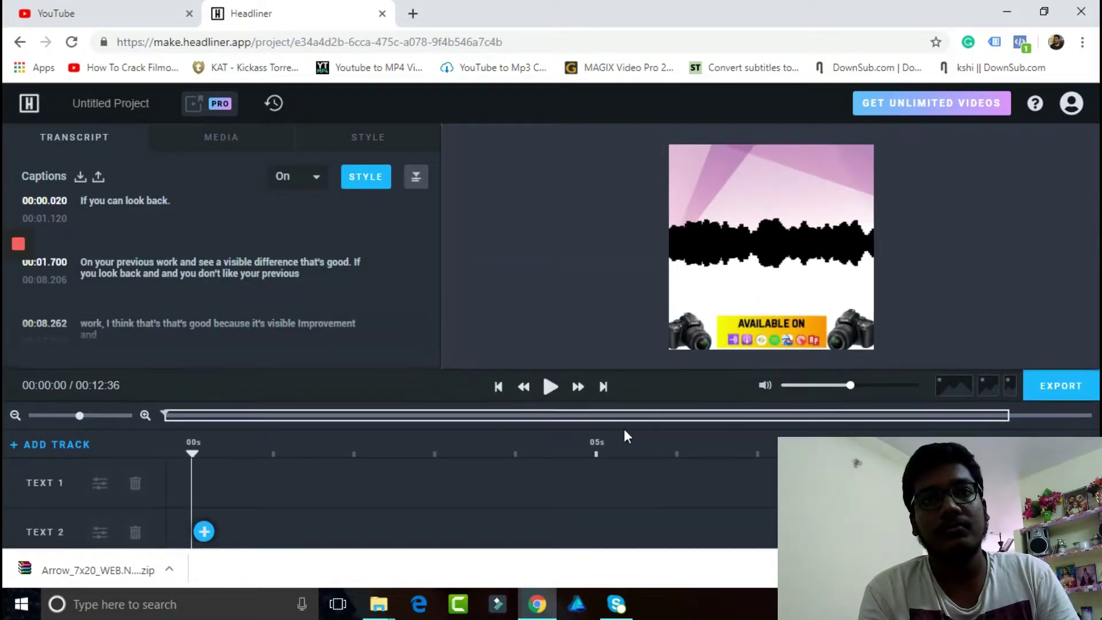
key("space")
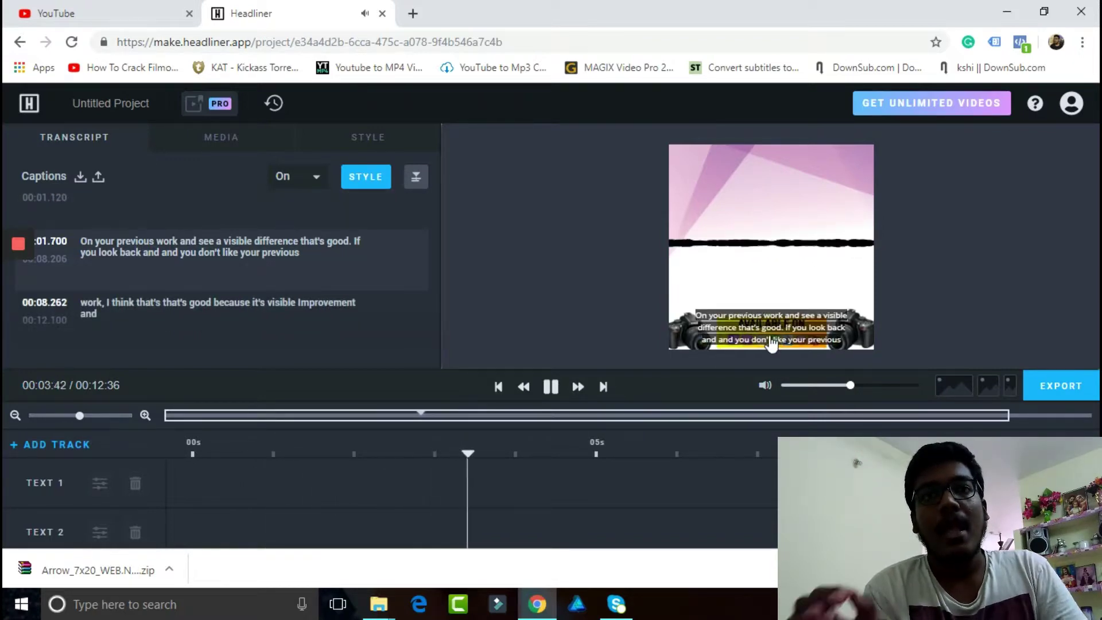
key("space")
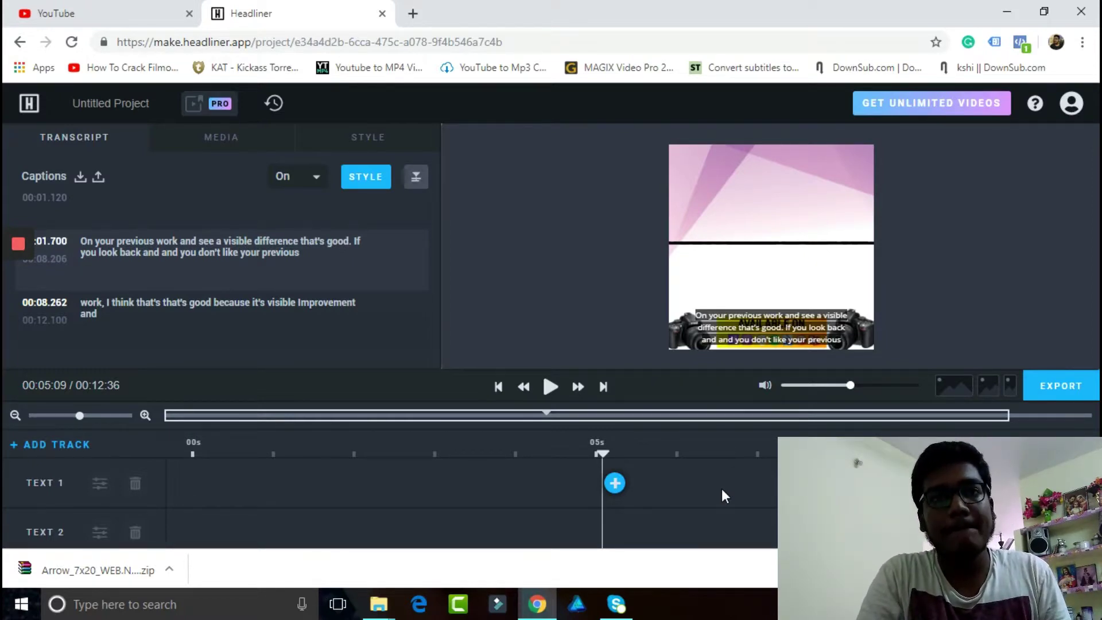
- Play the audiogram preview, pause it near 10 seconds, and inspect the second caption line
key("space")
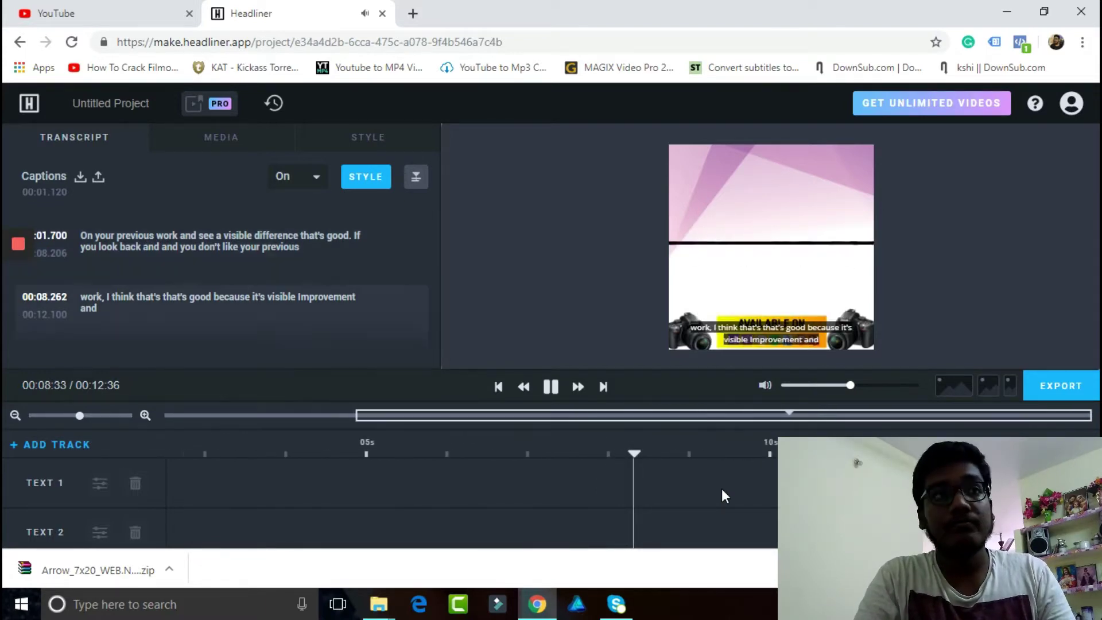
key("space")
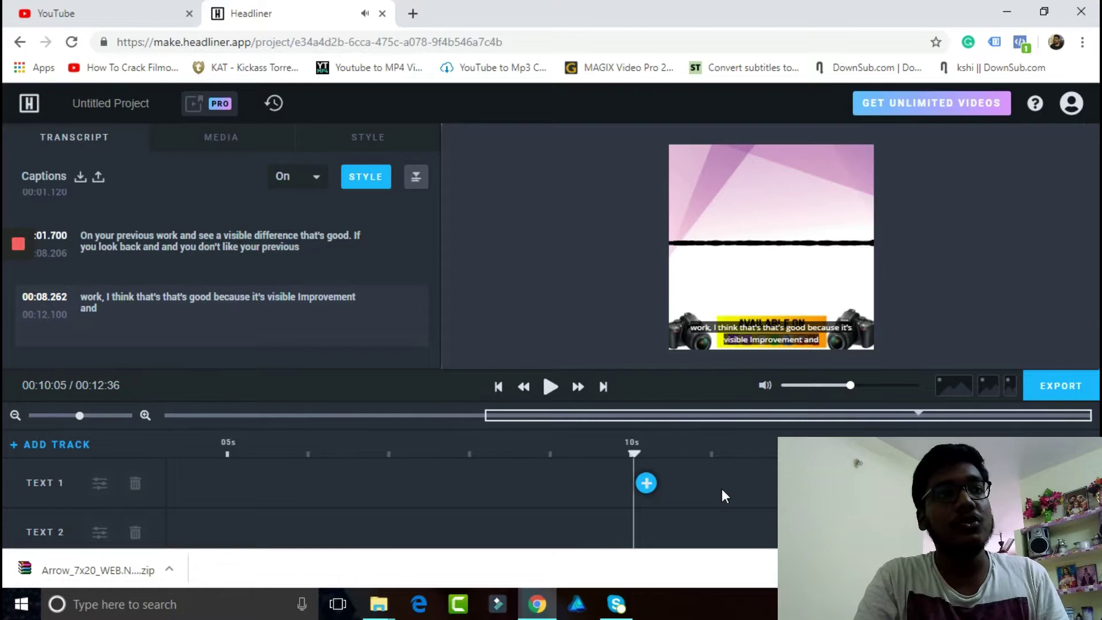
mouse_move(278, 312)
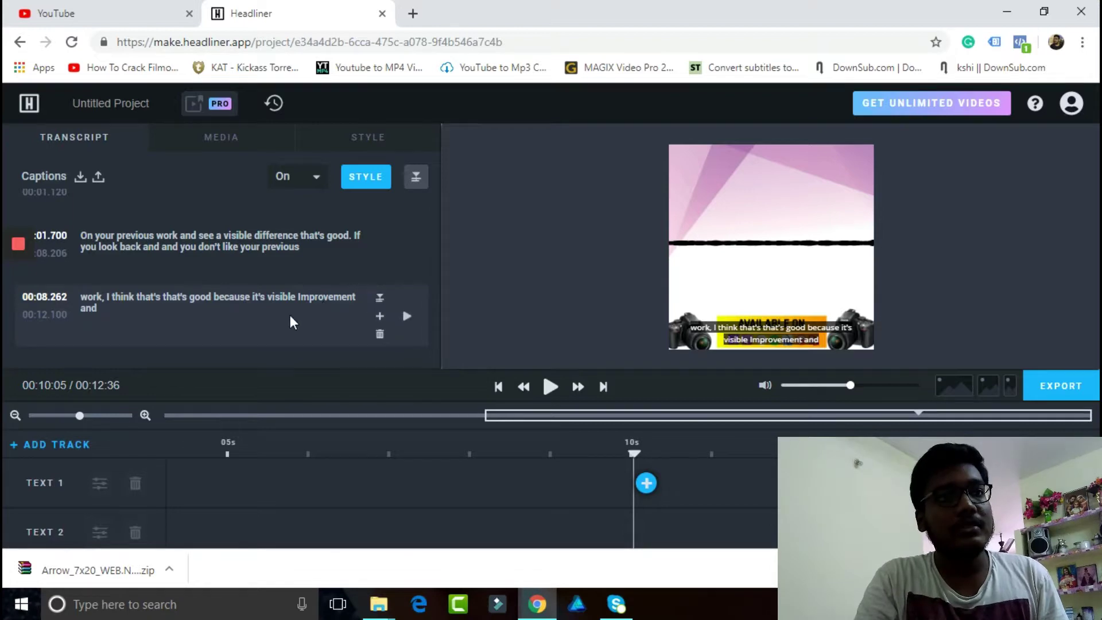
double_click(274, 298)
left_click(264, 308)
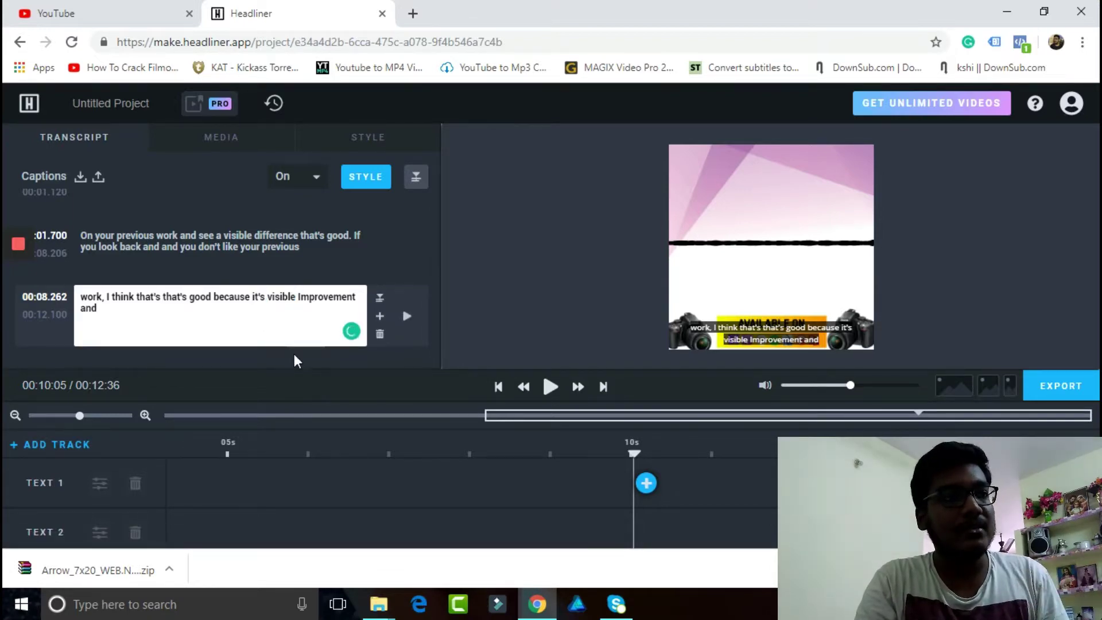
left_click(411, 466)
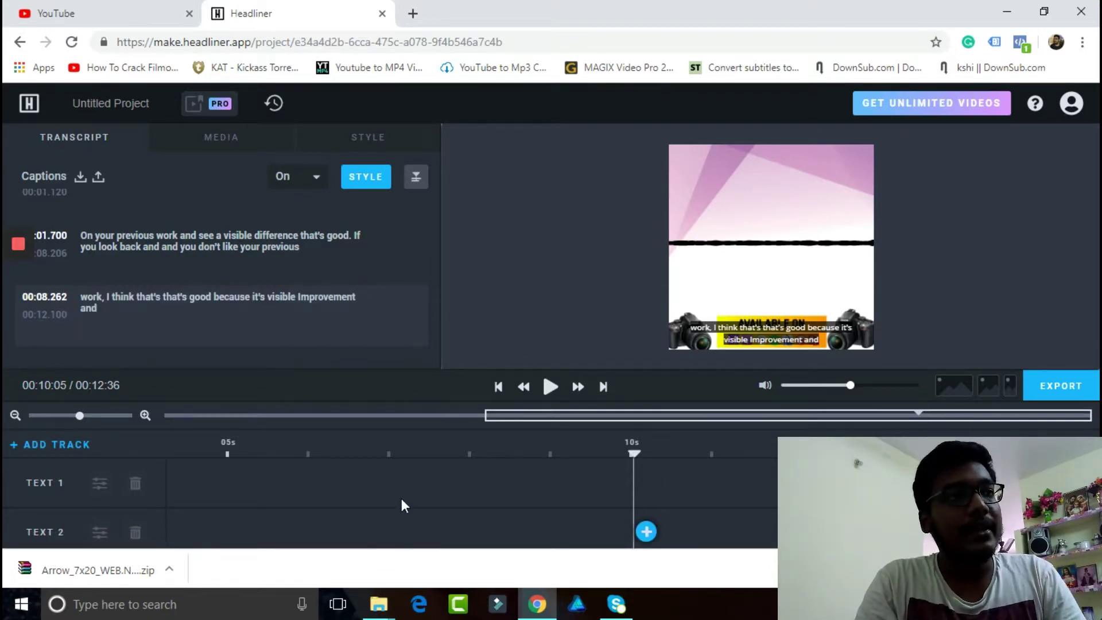
- Turn on the progress bar display in the Style tab's Progress Animation settings
left_click(218, 139)
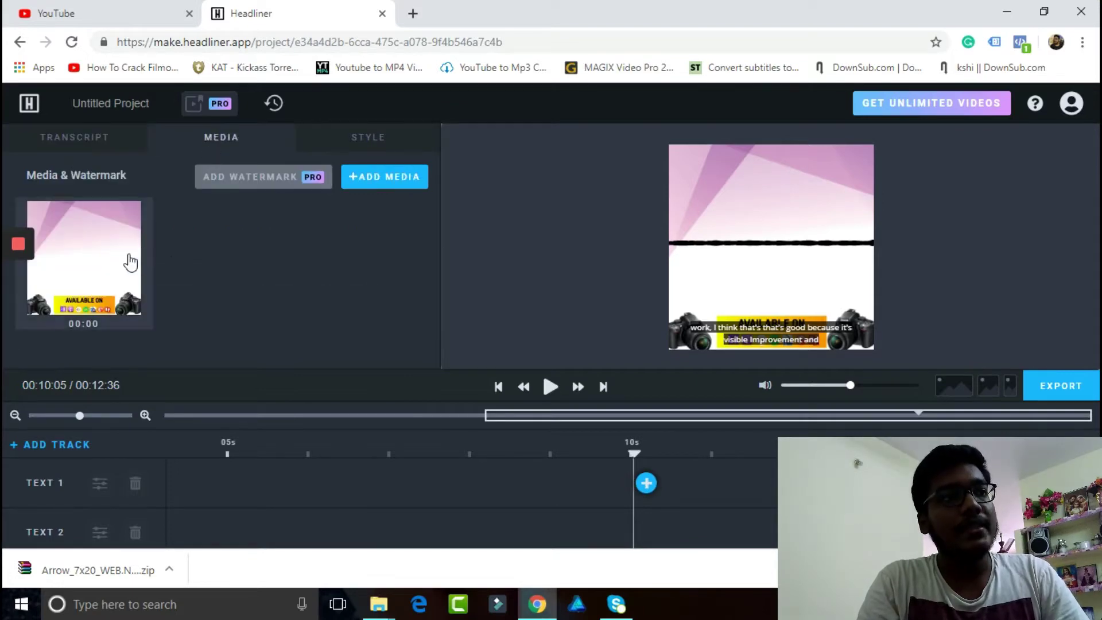
left_click(368, 141)
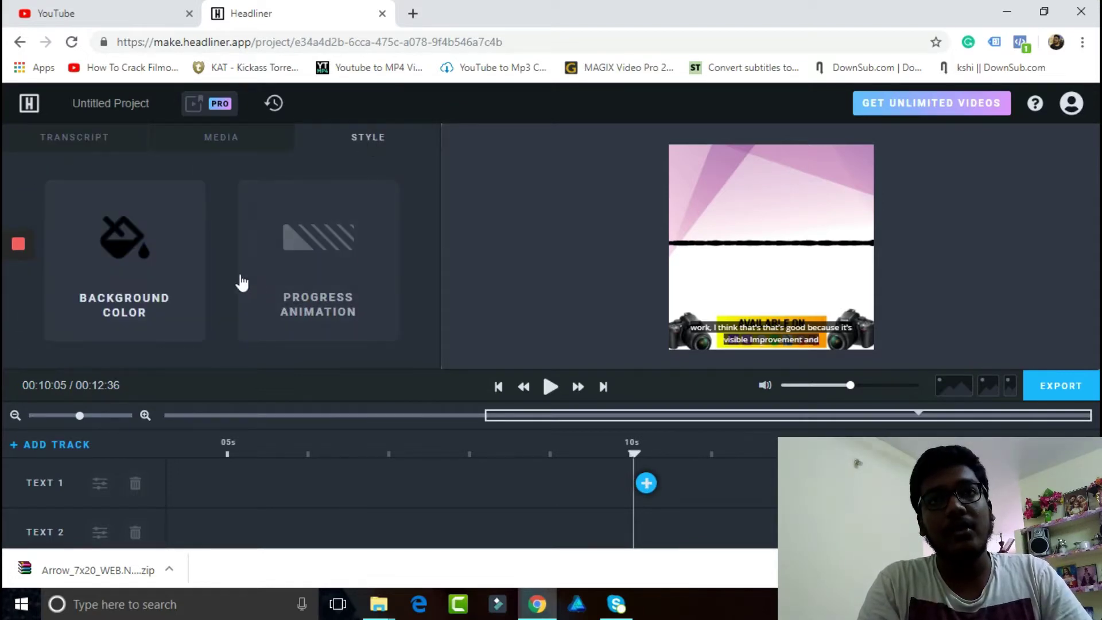
left_click(360, 263)
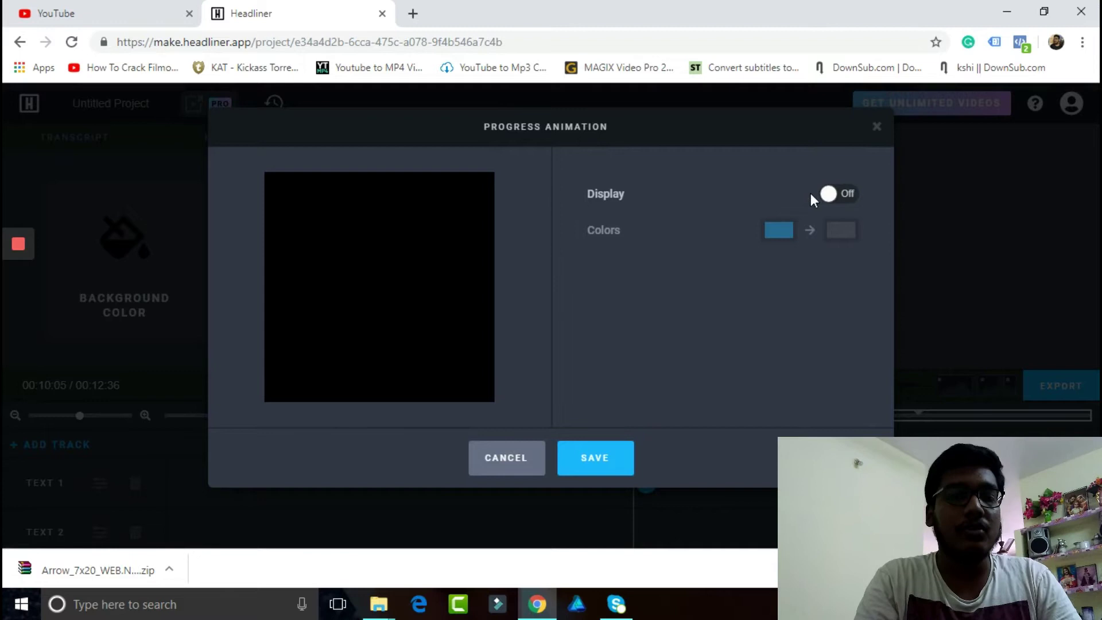
left_click(838, 194)
left_click(875, 128)
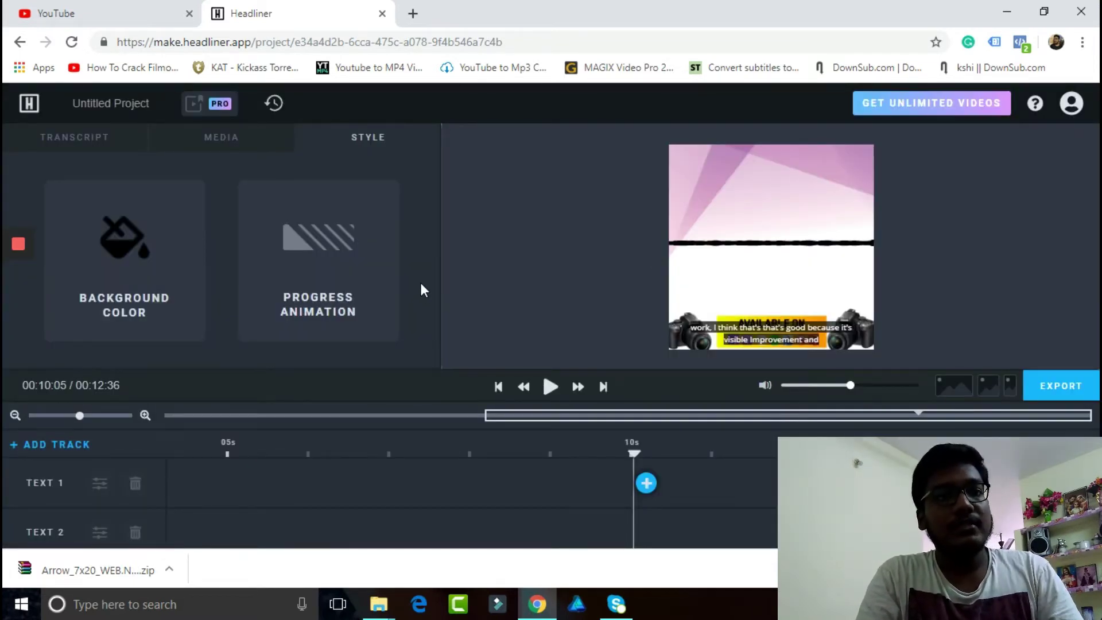
- Move the playhead back to about 8.86 s, check the background image's properties, then go to YouTube
left_click(537, 511)
scroll(524, 476, "down", 3)
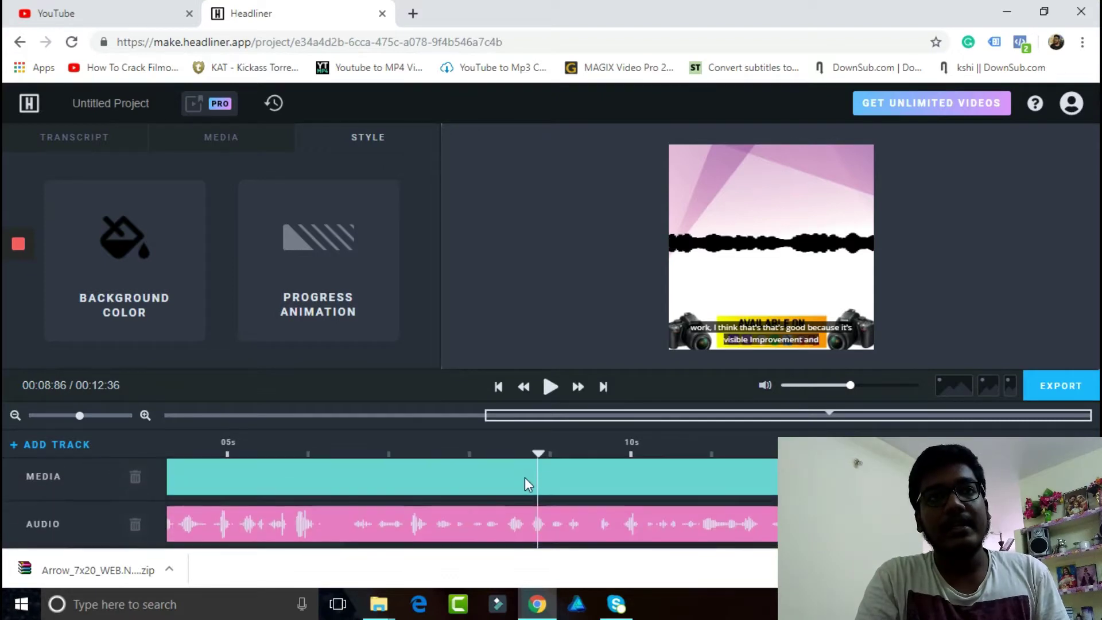
left_click(538, 478)
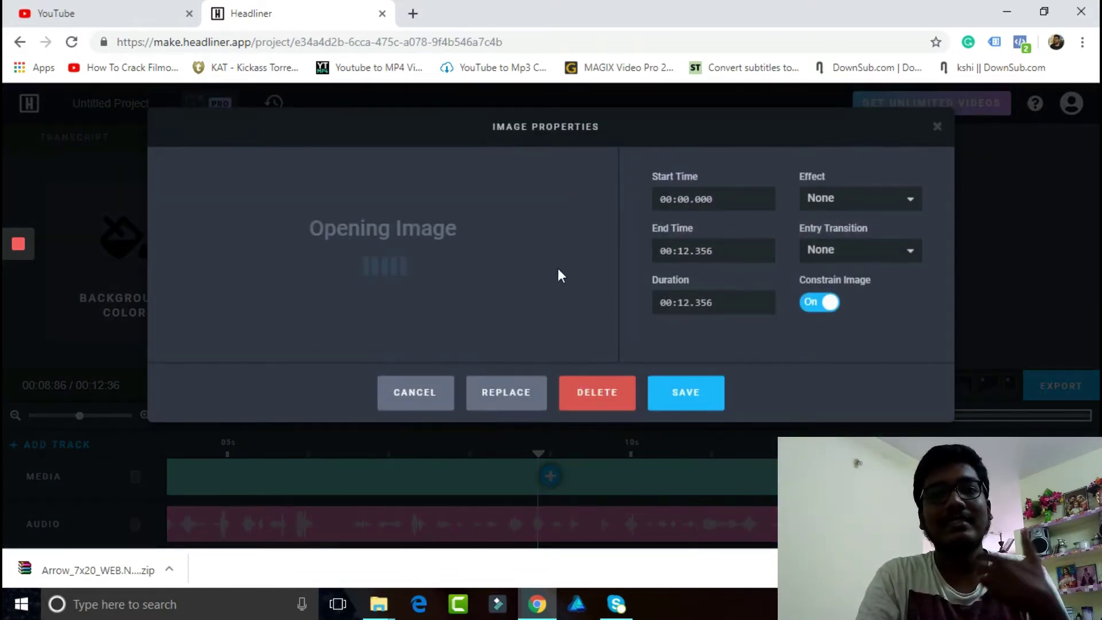
left_click(936, 127)
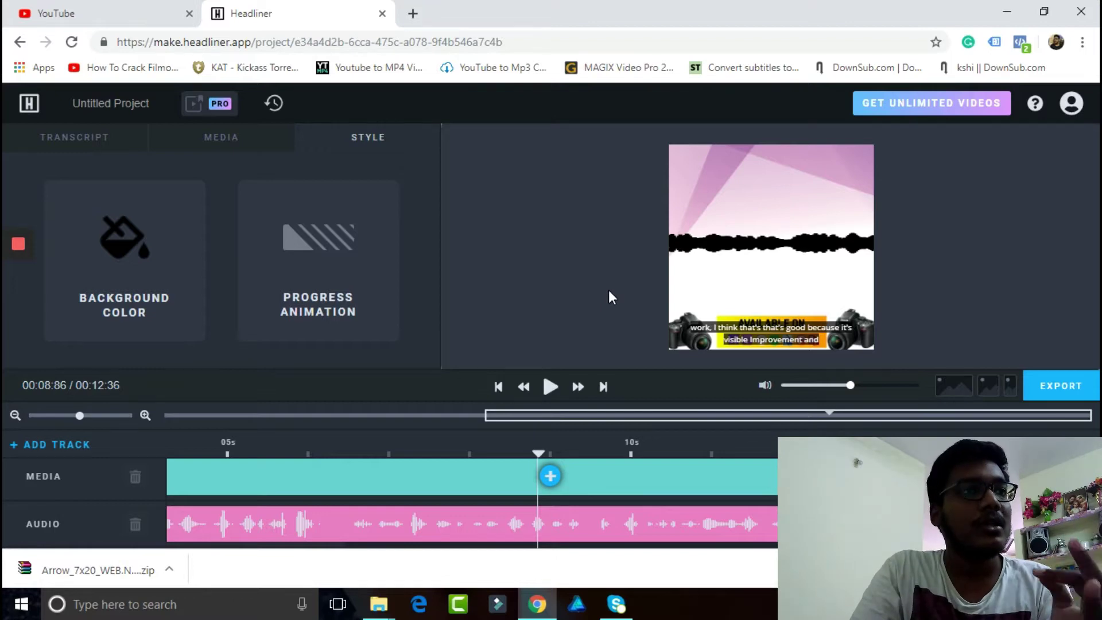
left_click(138, 12)
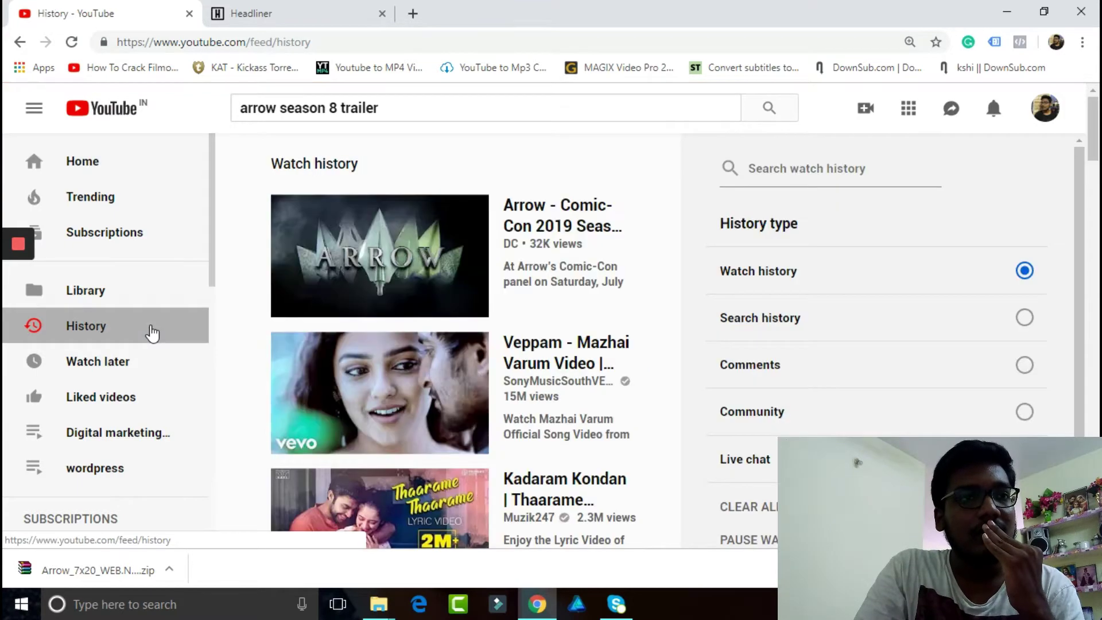
- Search YouTube for 'how to promote podcast'
scroll(405, 315, "down", 10)
scroll(407, 319, "down", 15)
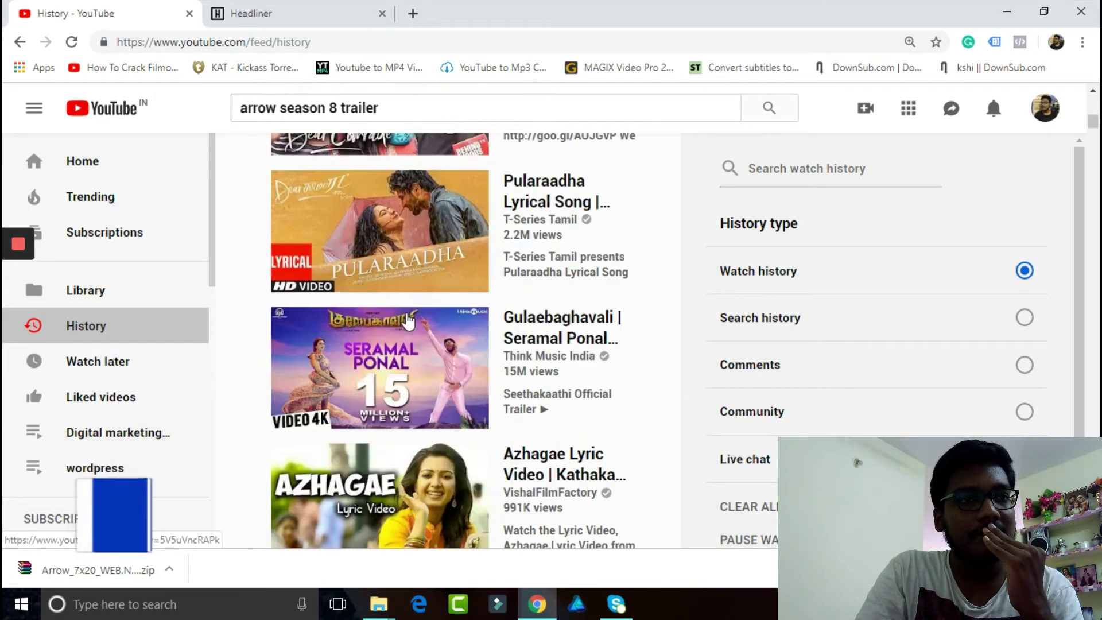
scroll(407, 319, "down", 20)
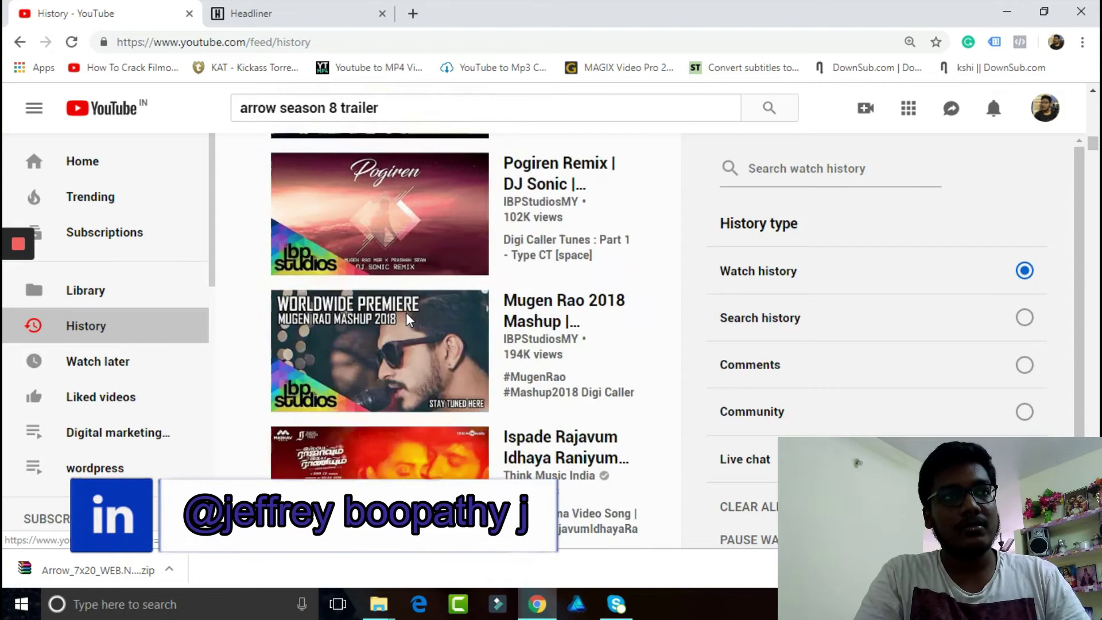
triple_click(408, 98)
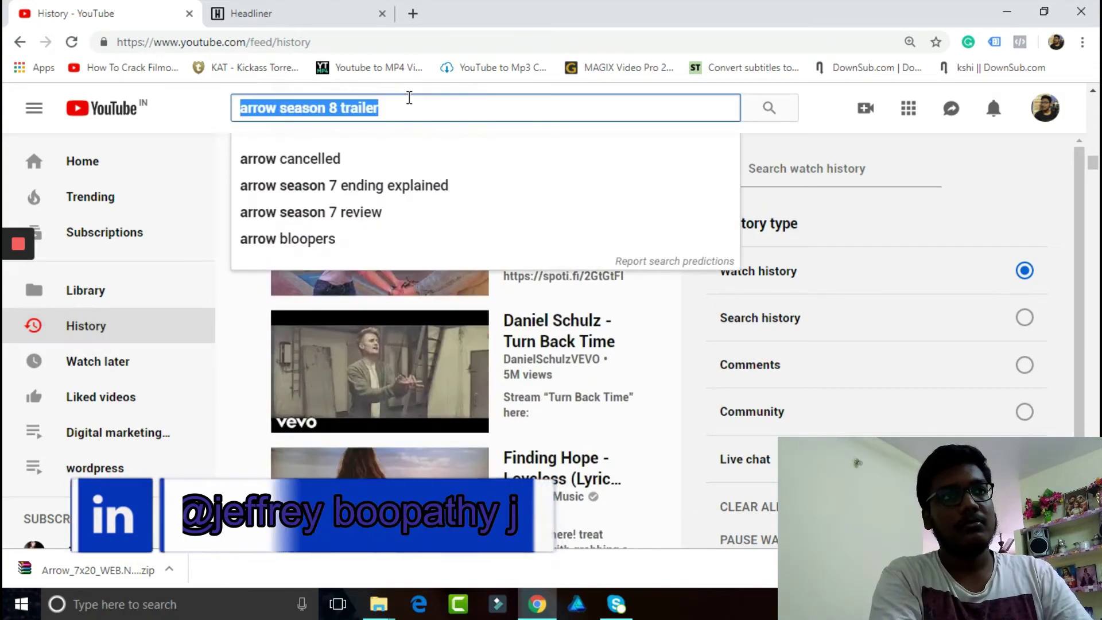
type("how to pr")
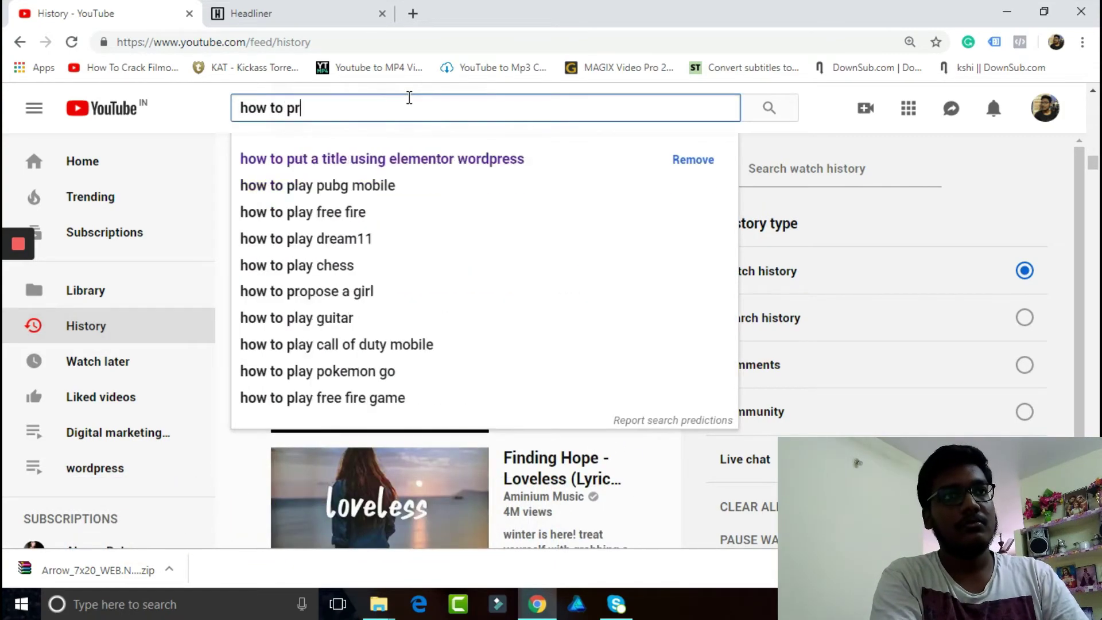
type("omote podcast")
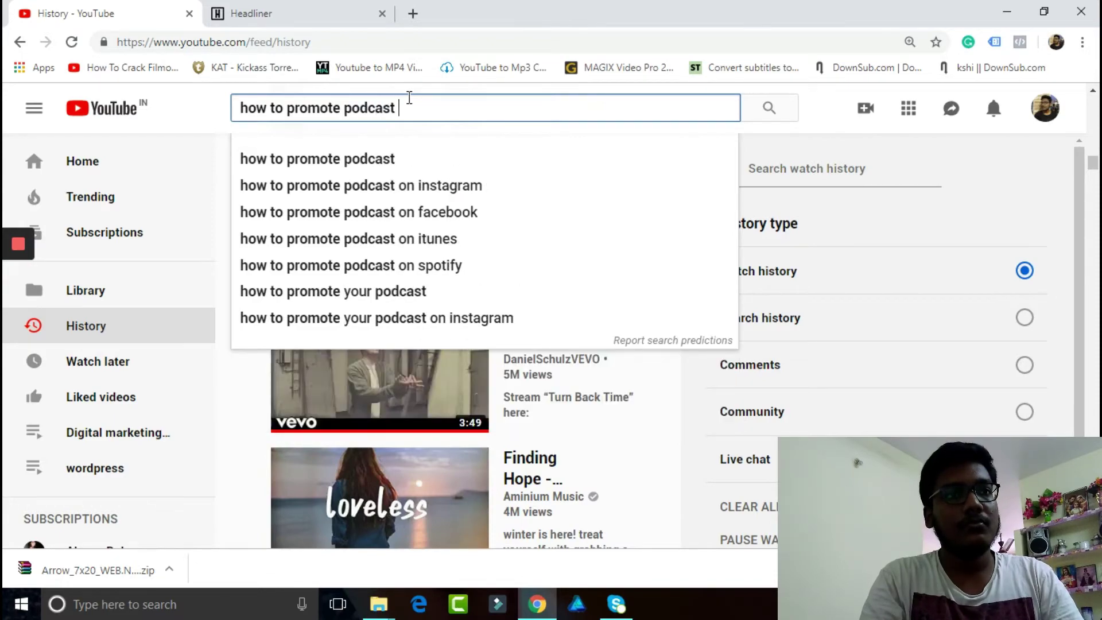
key("Return")
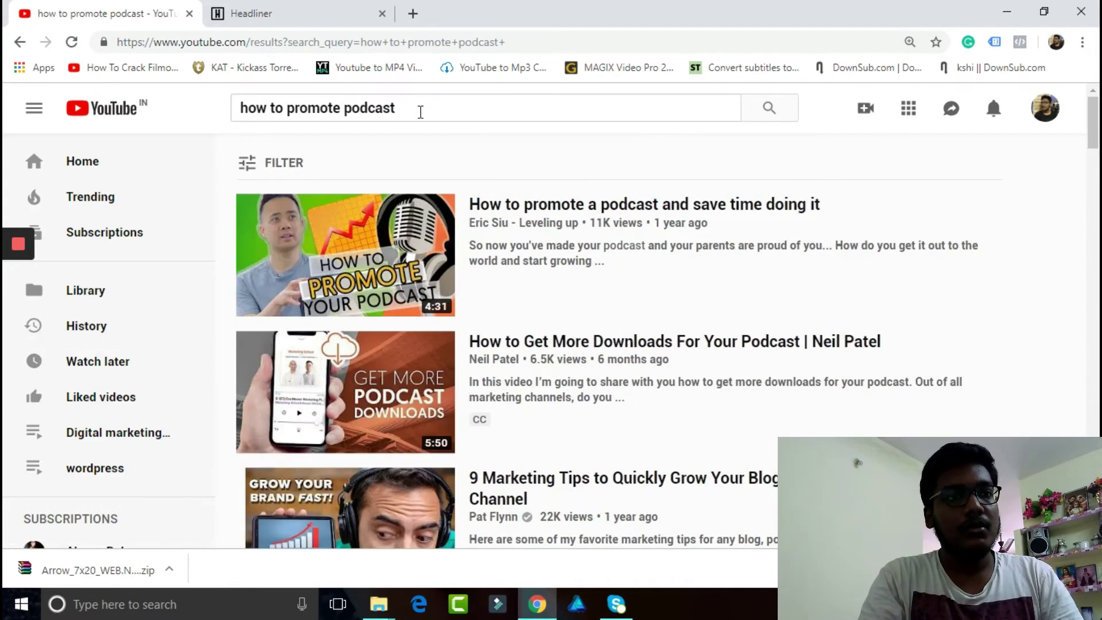
- Scroll through the podcast promotion search results
scroll(410, 103, "down", 8)
scroll(353, 244, "down", 15)
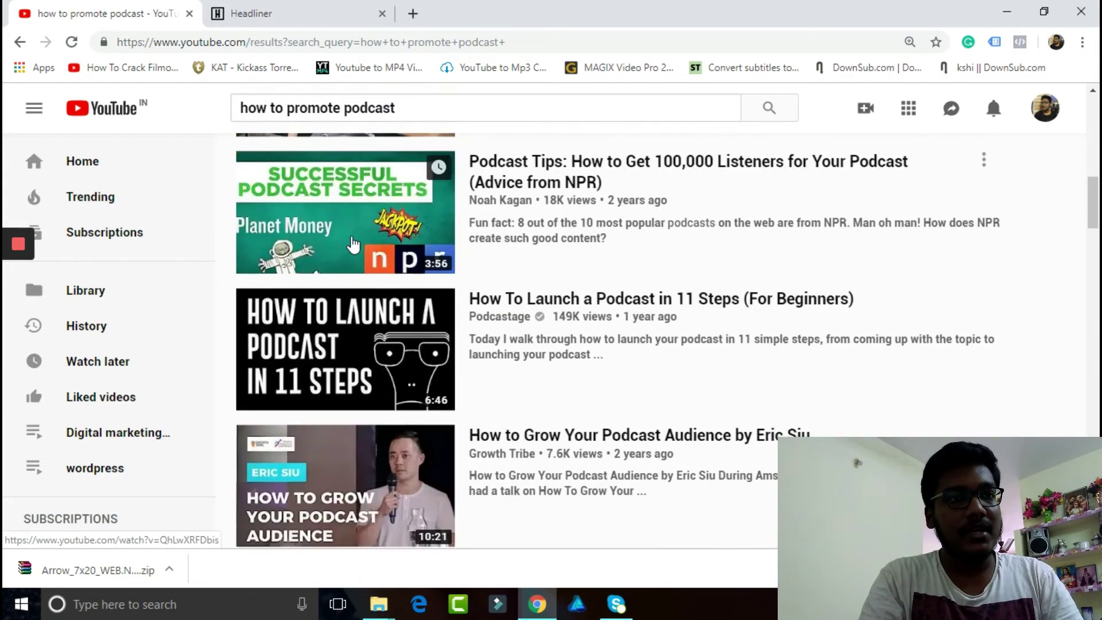
scroll(353, 244, "down", 10)
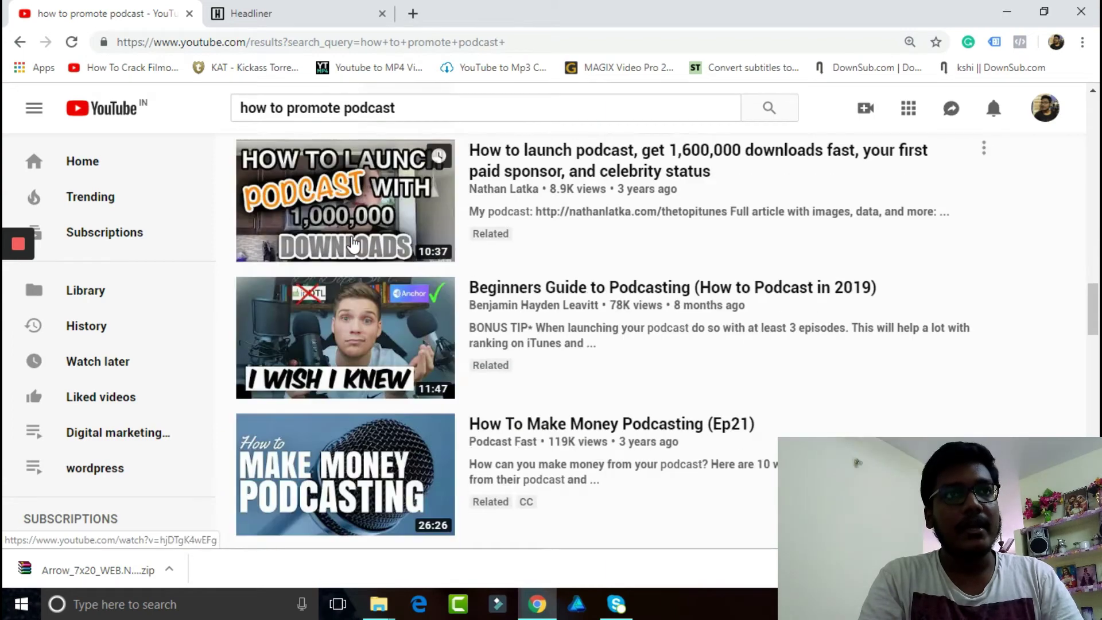
scroll(352, 244, "up", 3)
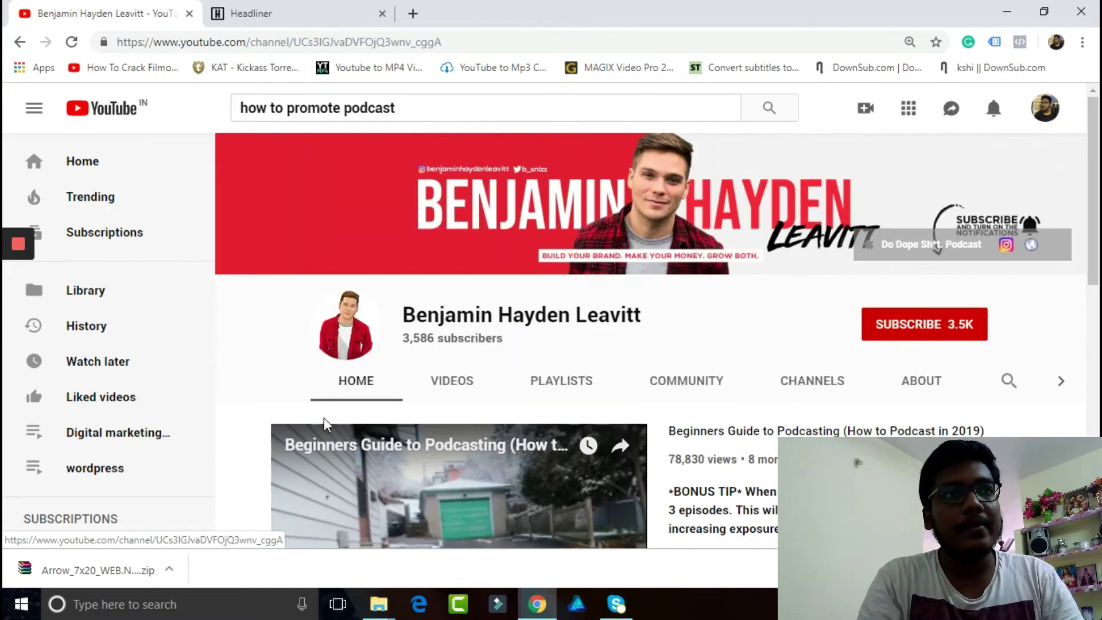
- Scroll through the podcasting channel's uploaded videos, then subscribe, bringing subscribers to 3.5K
scroll(324, 424, "down", 3)
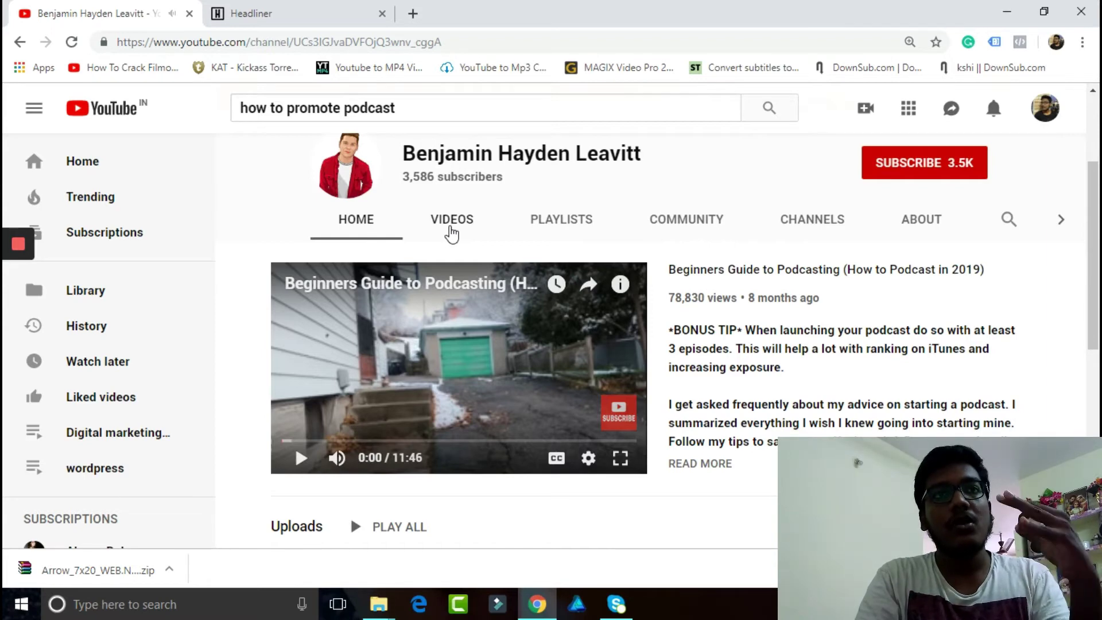
left_click(451, 223)
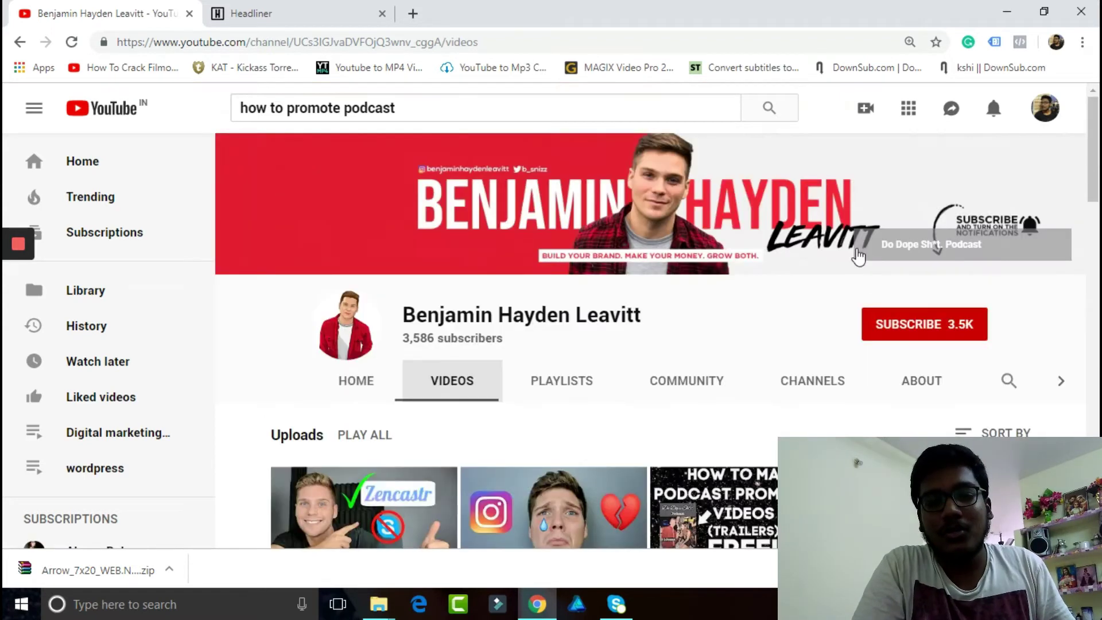
scroll(455, 373, "down", 3)
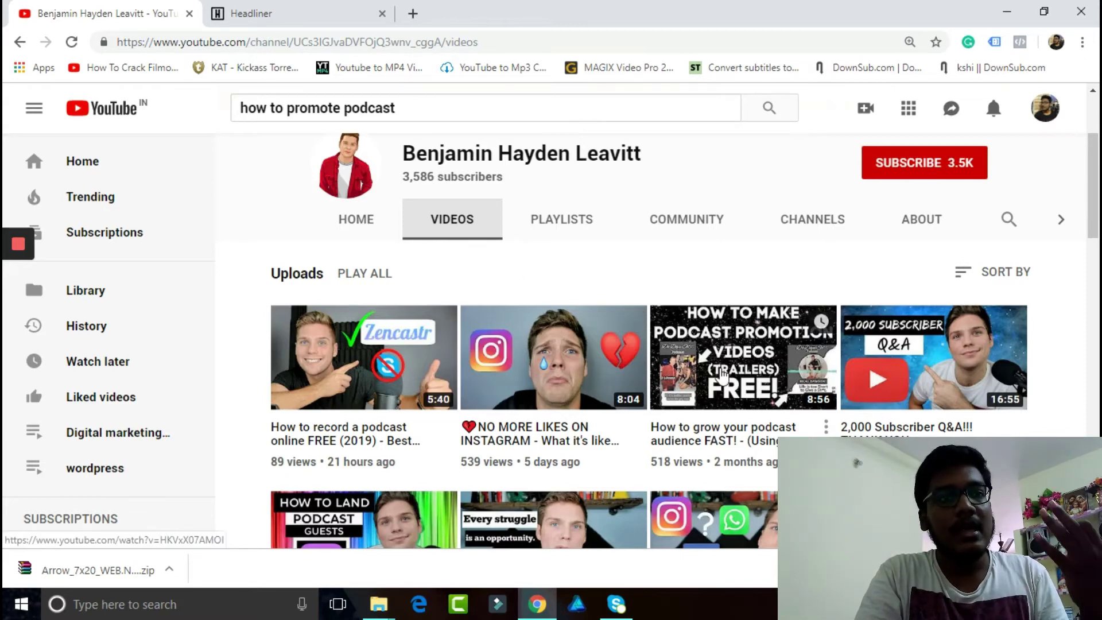
scroll(636, 272, "down", 3)
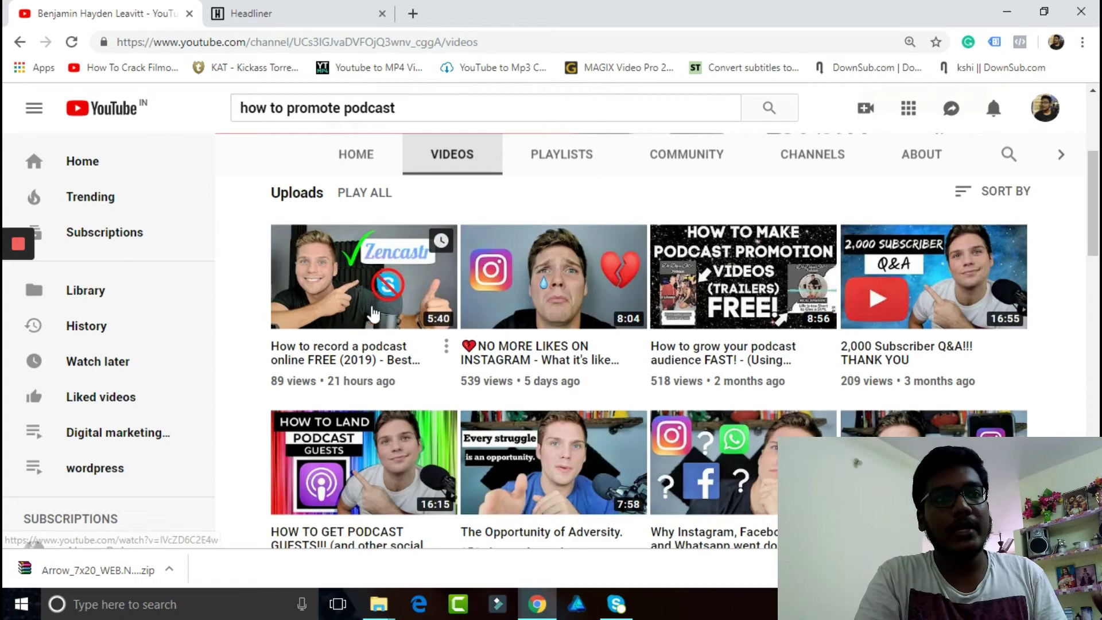
scroll(649, 400, "down", 1)
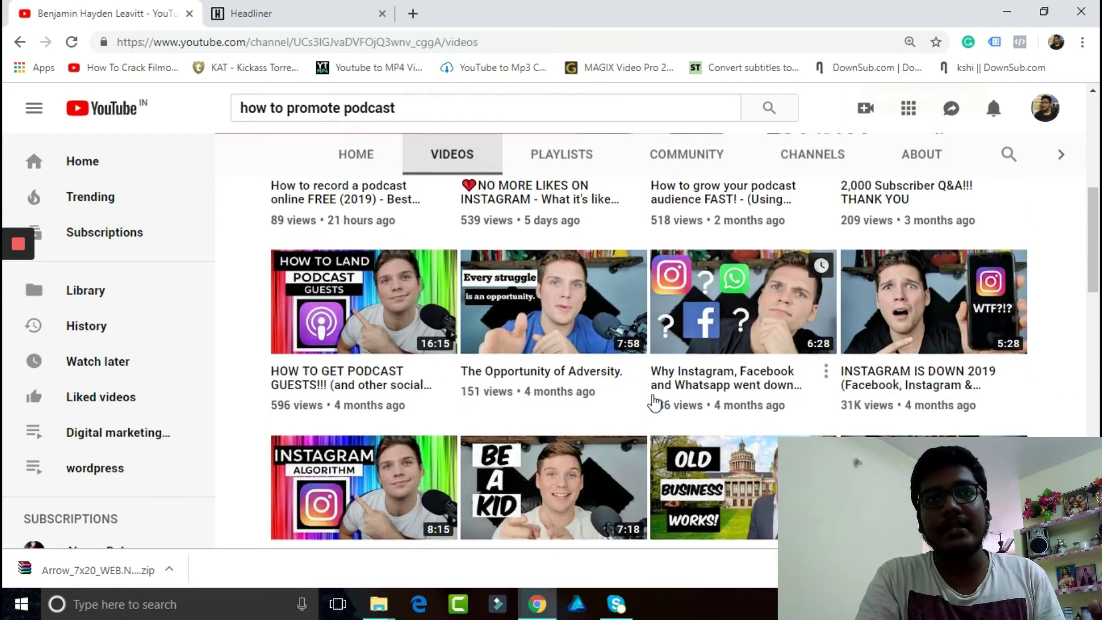
scroll(654, 401, "up", 1)
scroll(652, 402, "up", 5)
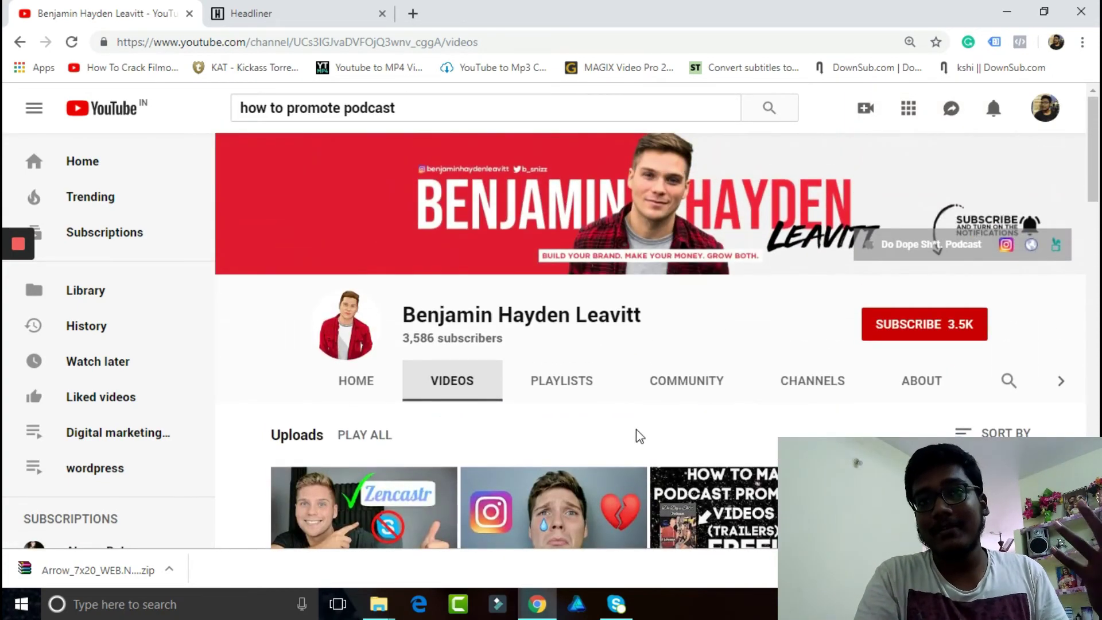
left_click(956, 324)
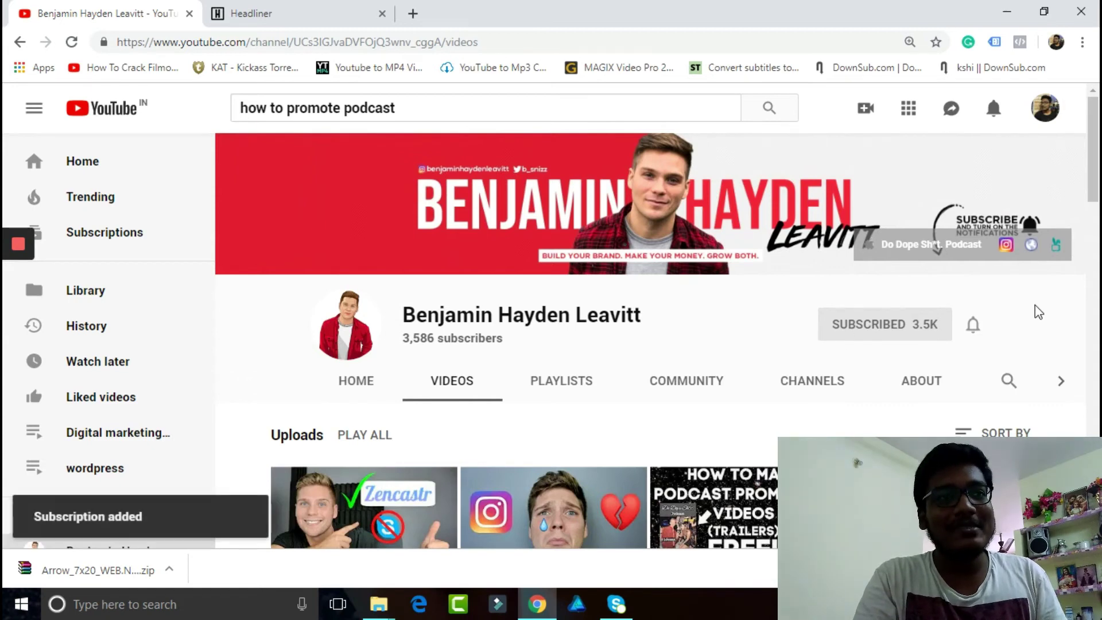